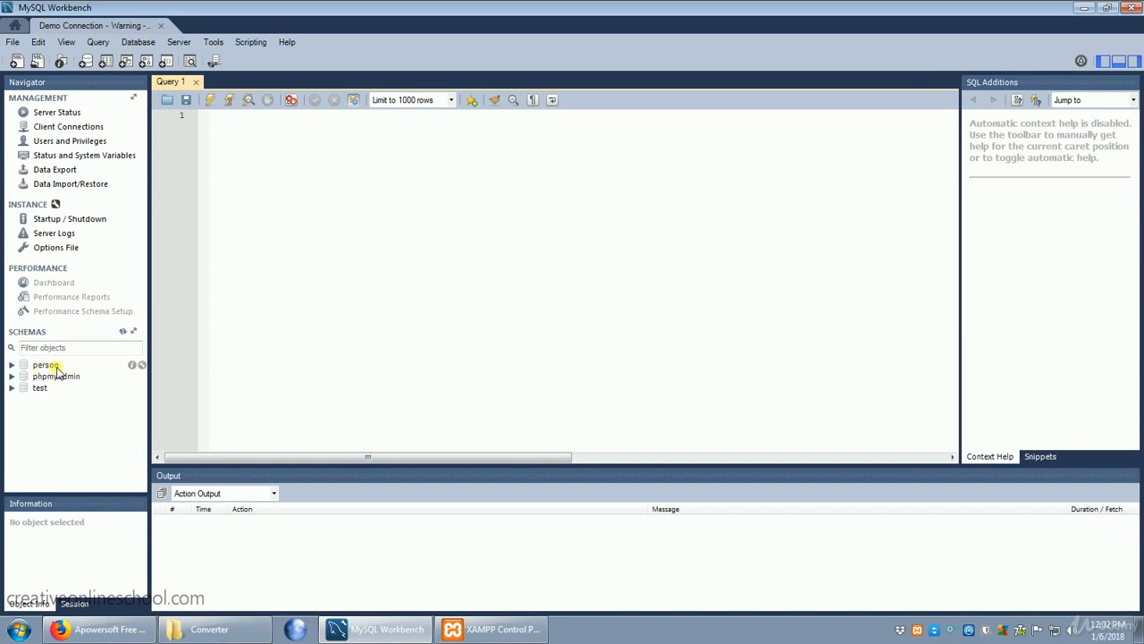
# Step: Start a new schema on the server and name it customers
pyautogui.rightClick(48, 414)
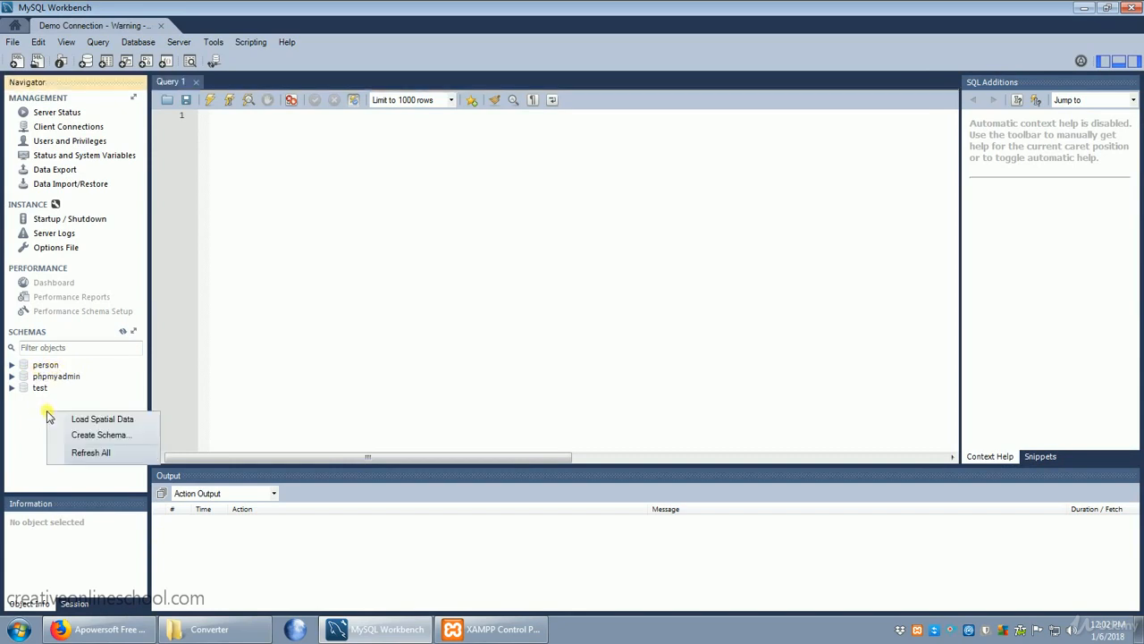
pyautogui.click(99, 435)
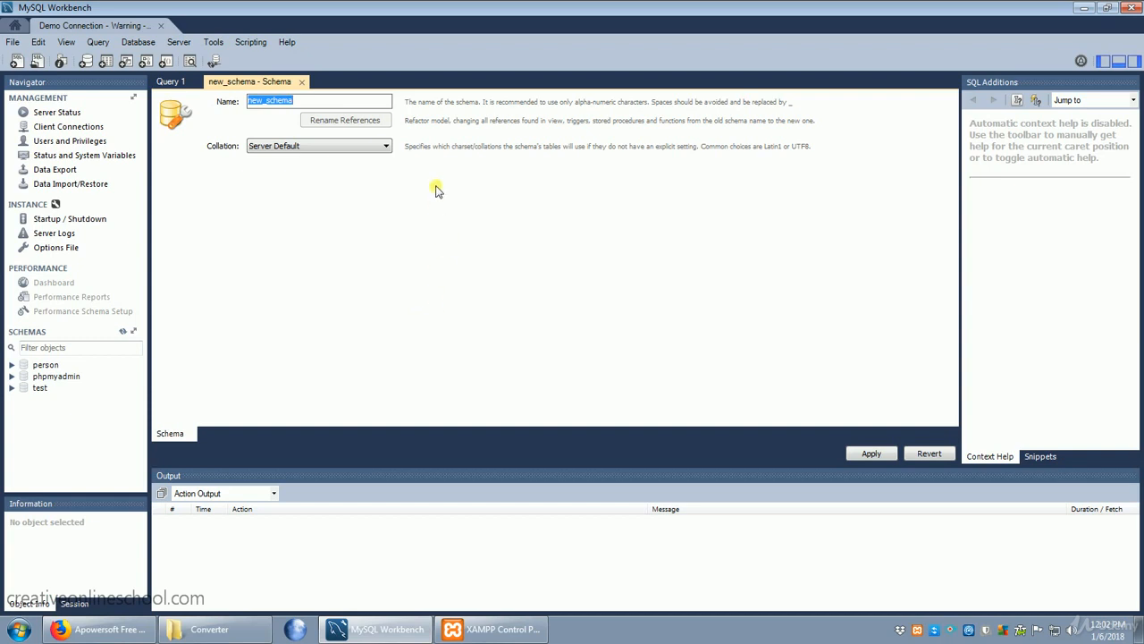
pyautogui.write('c')
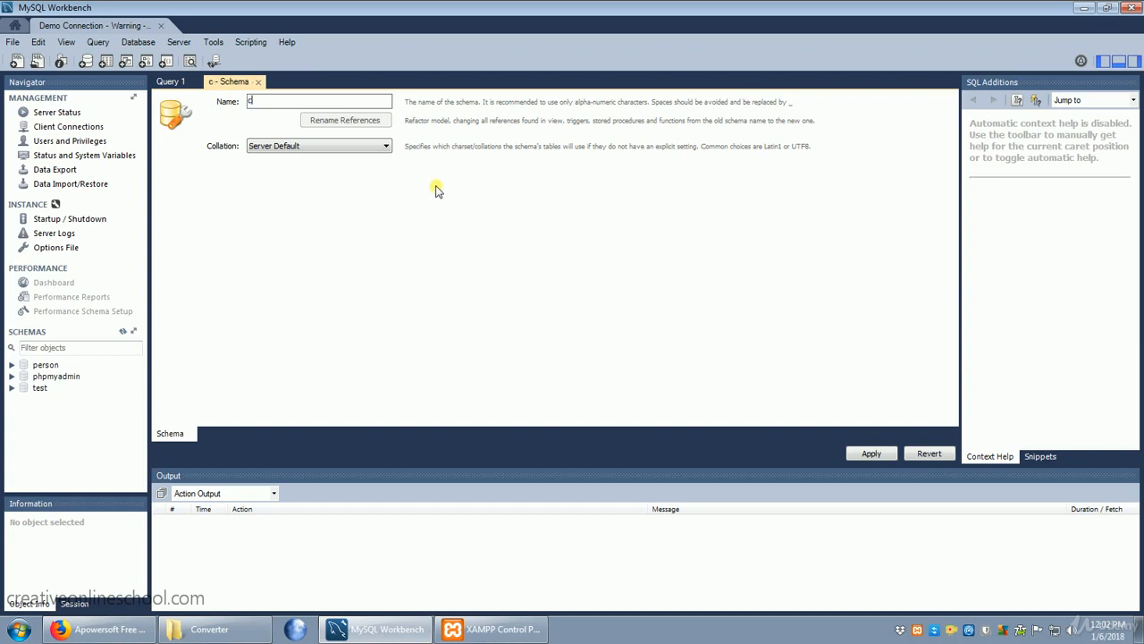
pyautogui.write('ustomers')
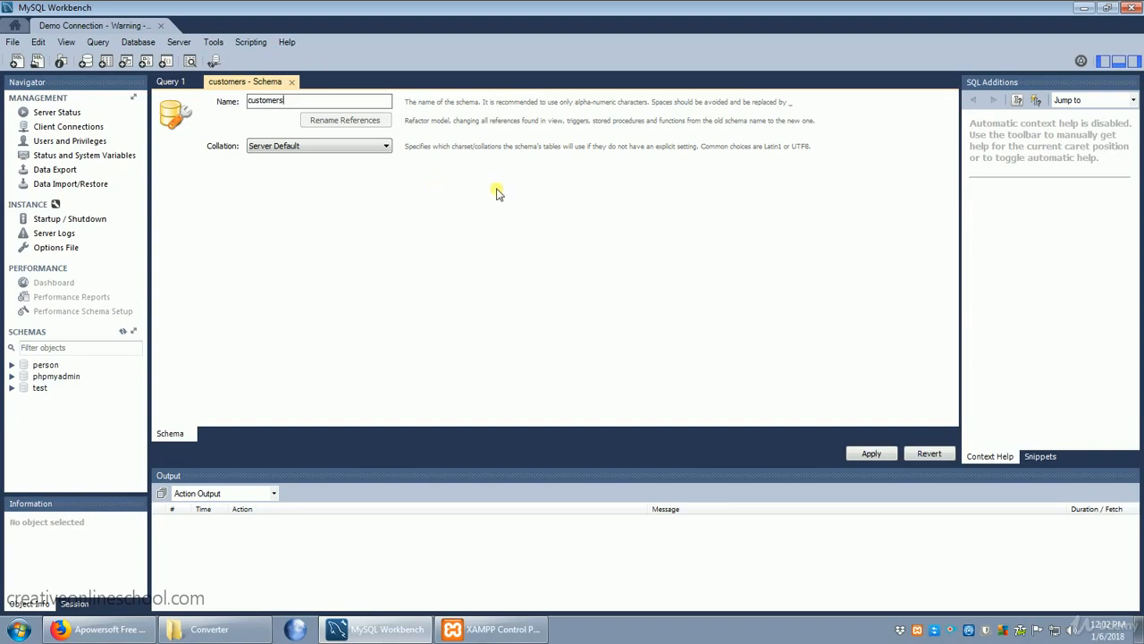
# Step: Set the customers schema's collation to utf8mb4 - utf8mb4_unicode_ci
pyautogui.click(329, 148)
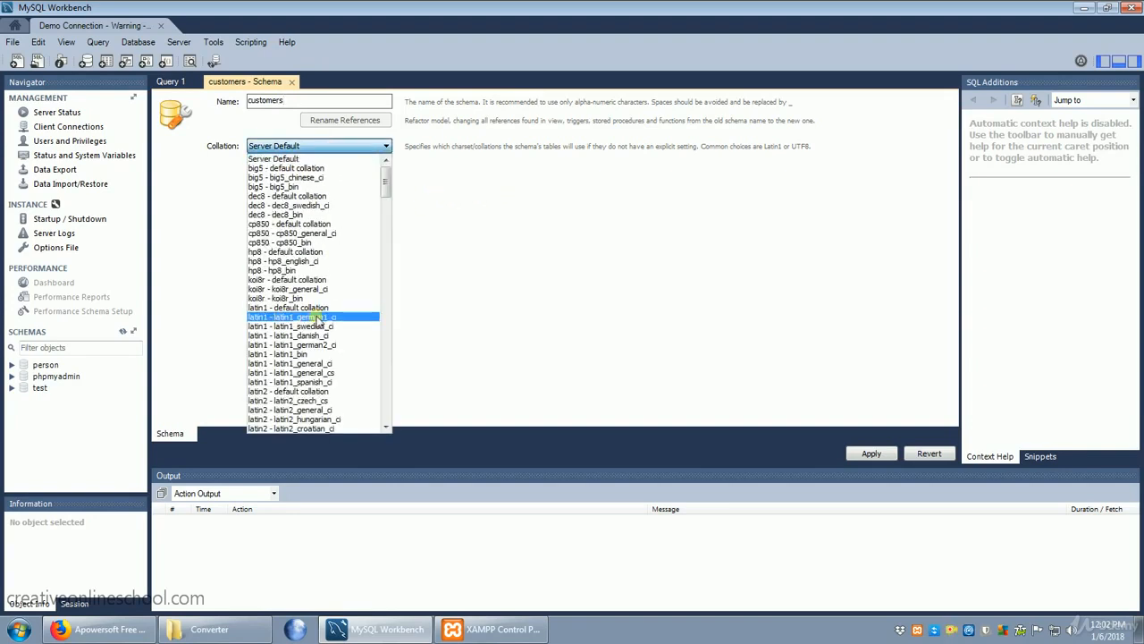
pyautogui.scroll(-20, 322, 313)
pyautogui.scroll(-20, 322, 312)
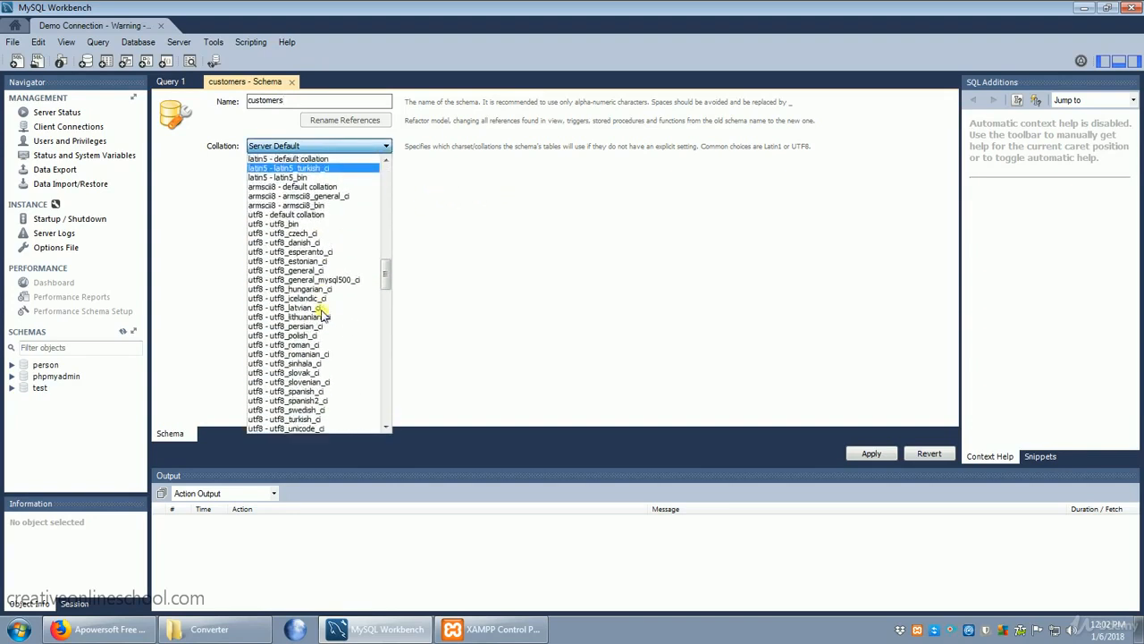
pyautogui.scroll(-20, 321, 313)
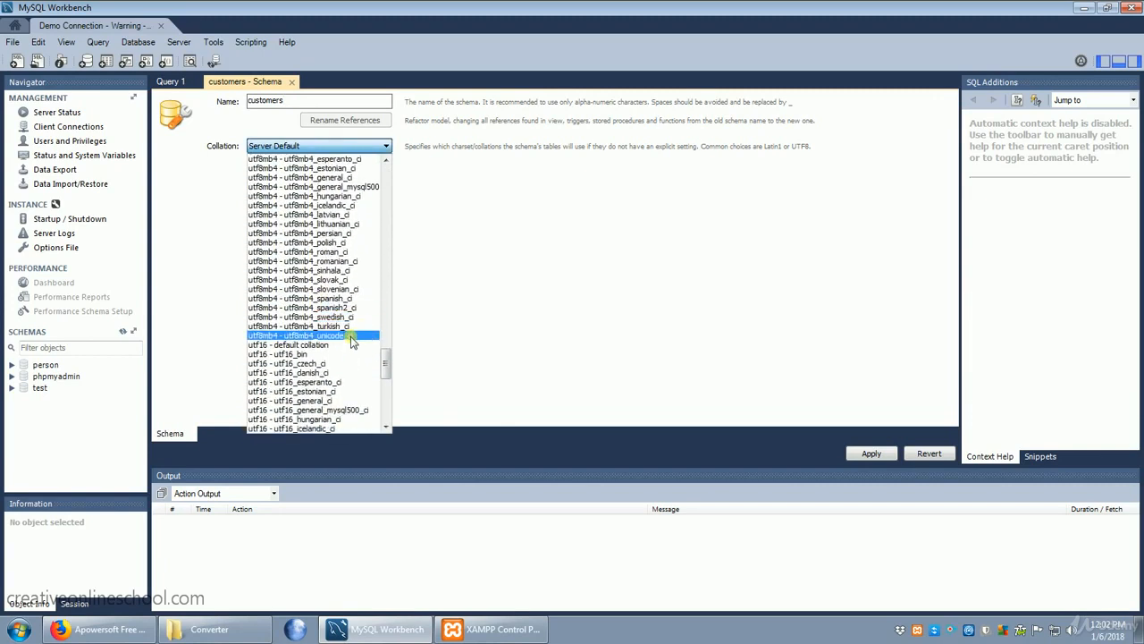
pyautogui.click(351, 336)
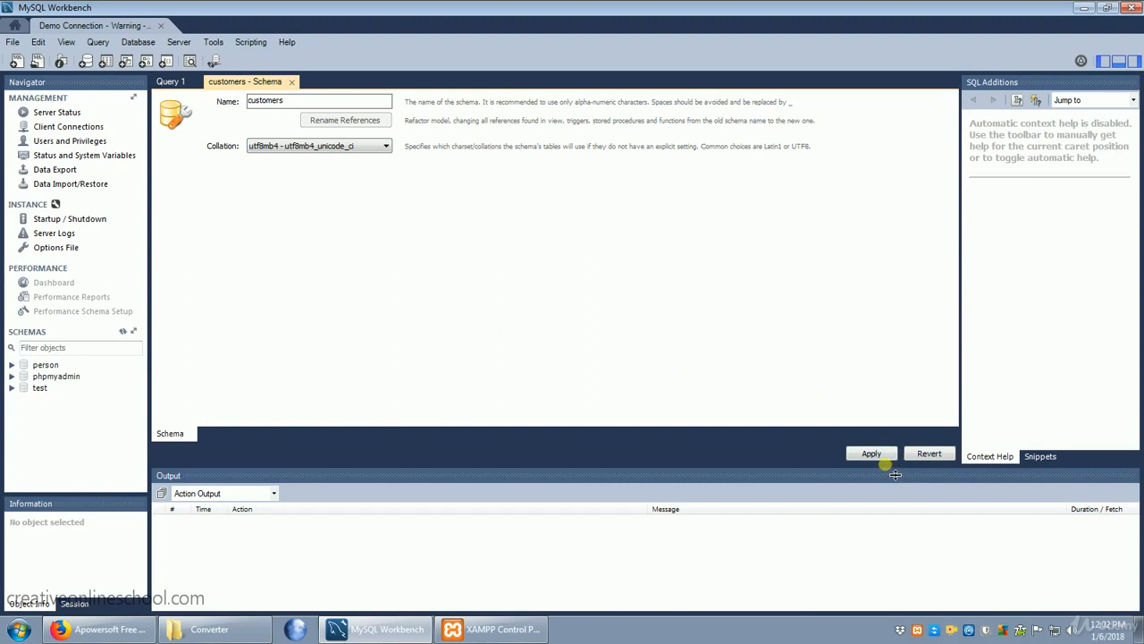
# Step: Review and apply the SQL script that creates the customers schema, and make customers the default schema
pyautogui.click(874, 453)
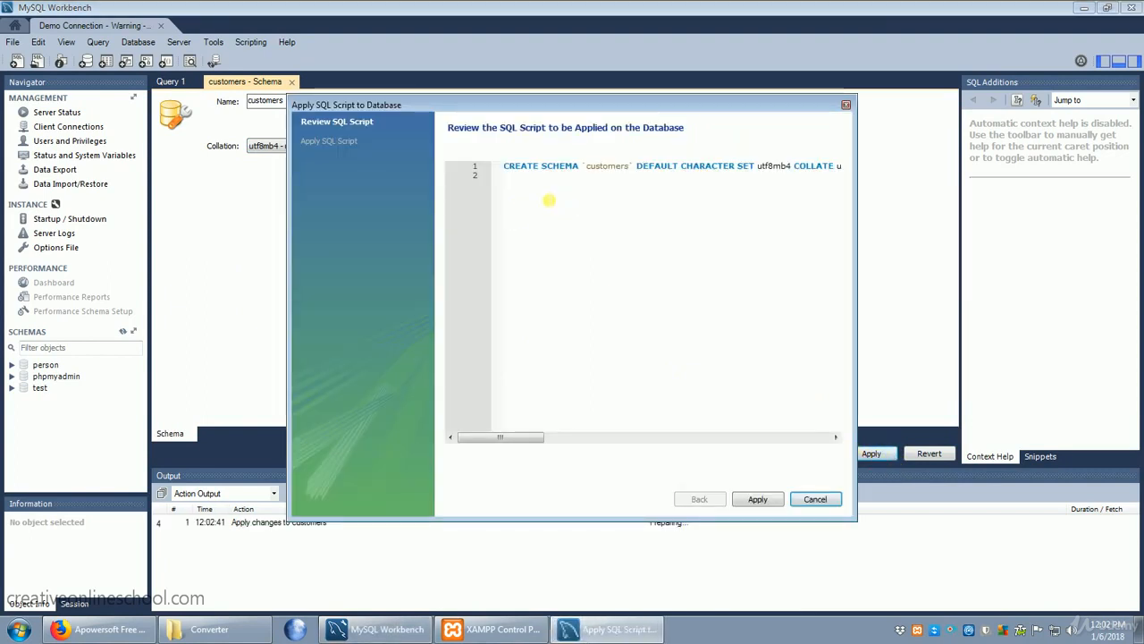
pyautogui.moveTo(506, 170); pyautogui.dragTo(784, 201)
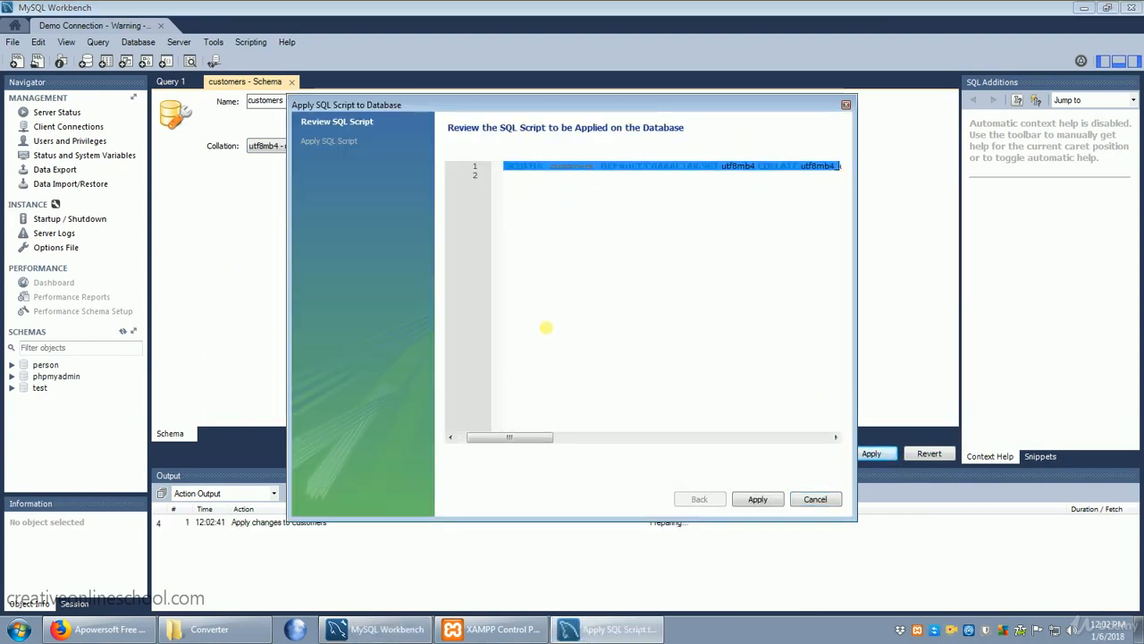
pyautogui.moveTo(531, 438); pyautogui.dragTo(492, 431)
pyautogui.click(614, 294)
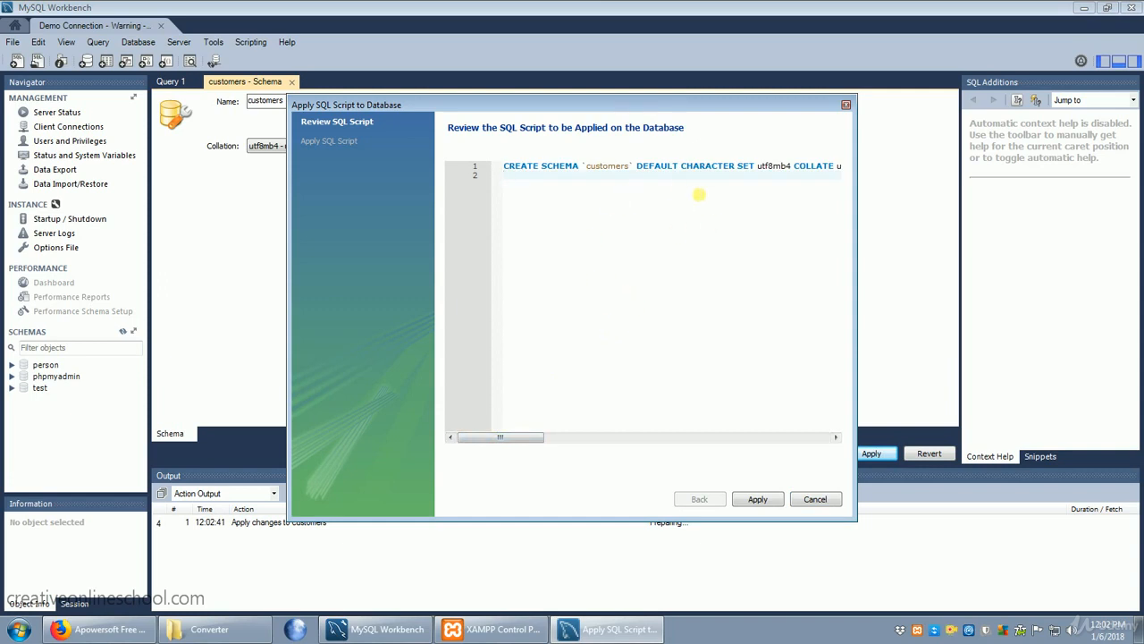
pyautogui.click(758, 500)
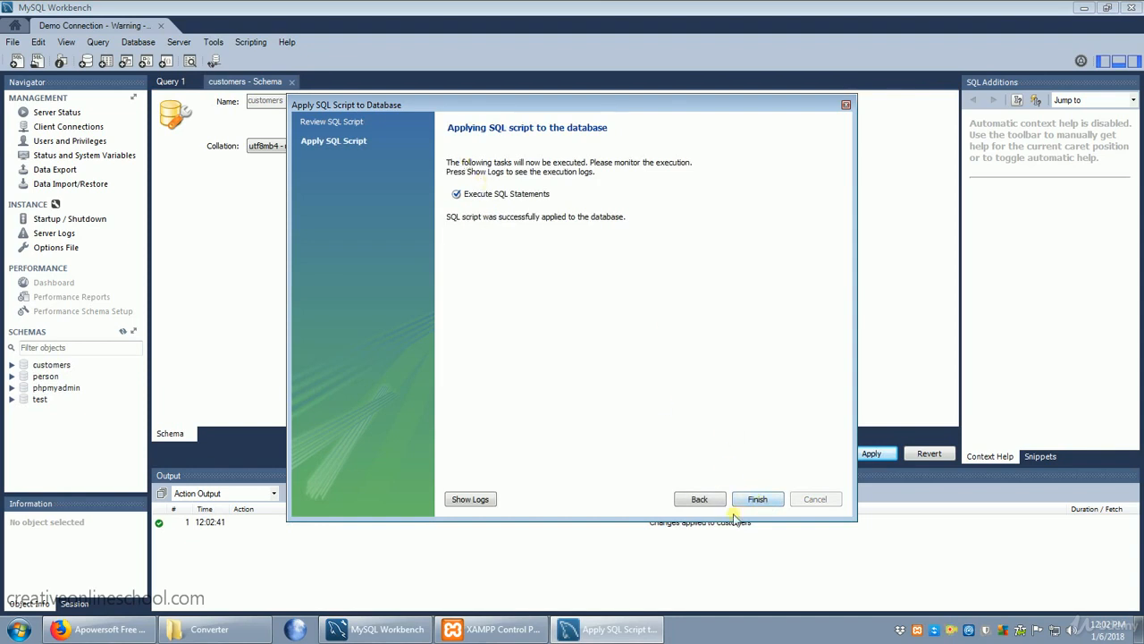
pyautogui.click(761, 498)
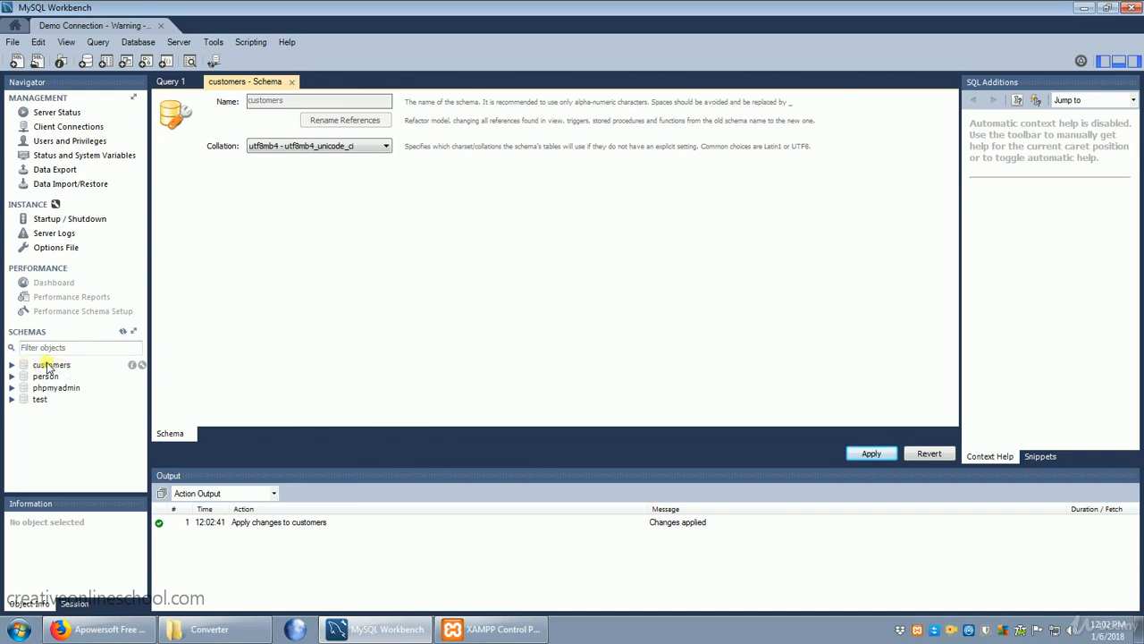
pyautogui.doubleClick(50, 366)
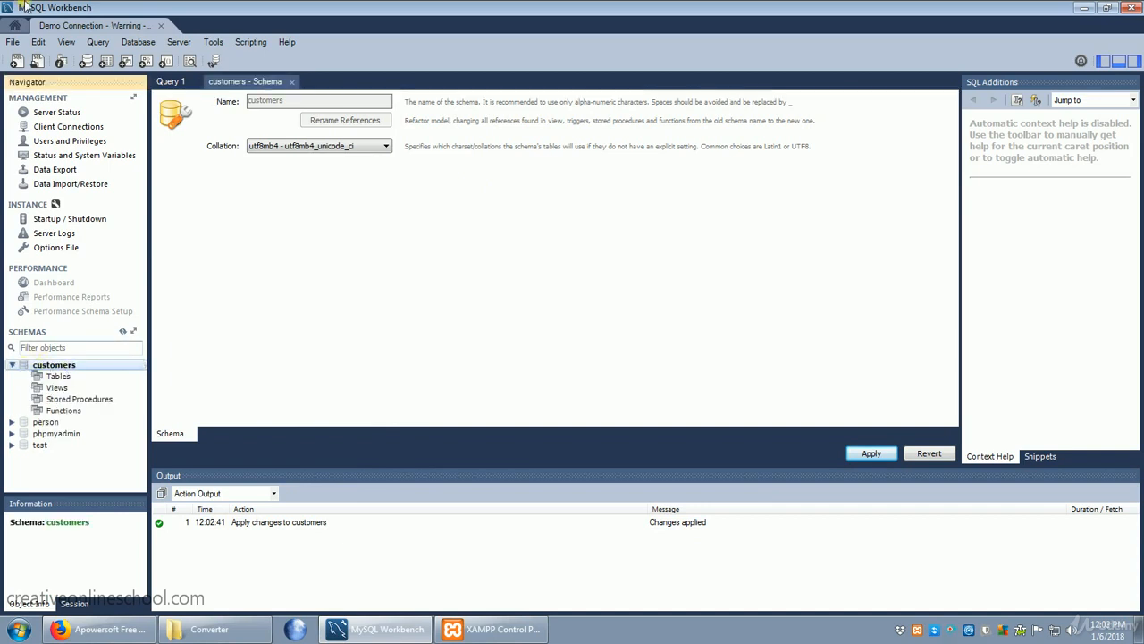
pyautogui.click(106, 63)
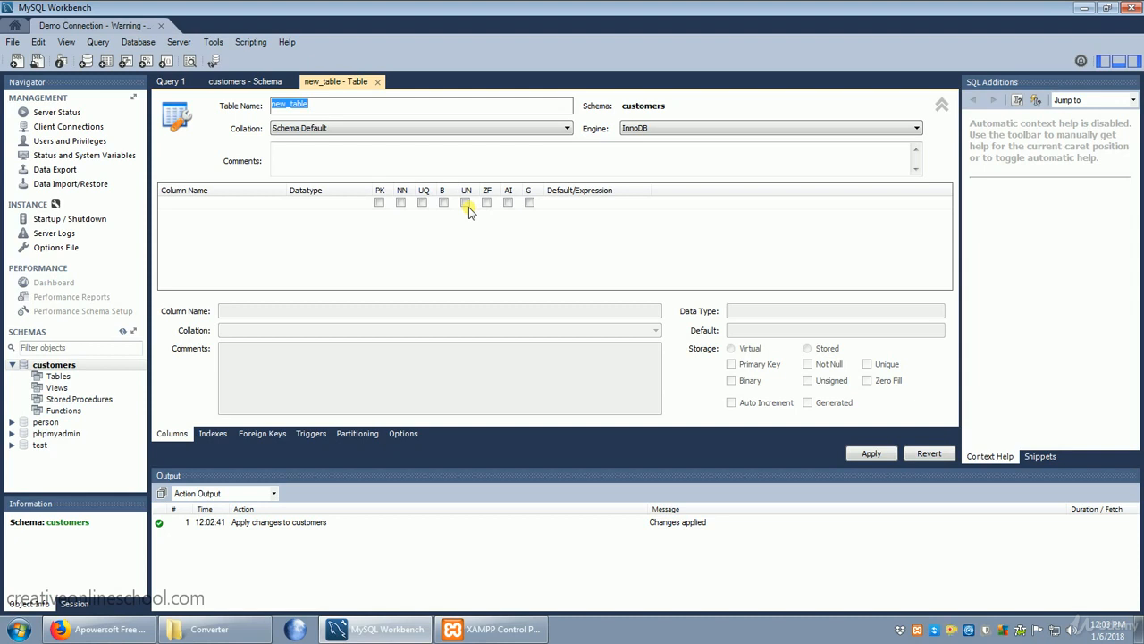
pyautogui.click(377, 81)
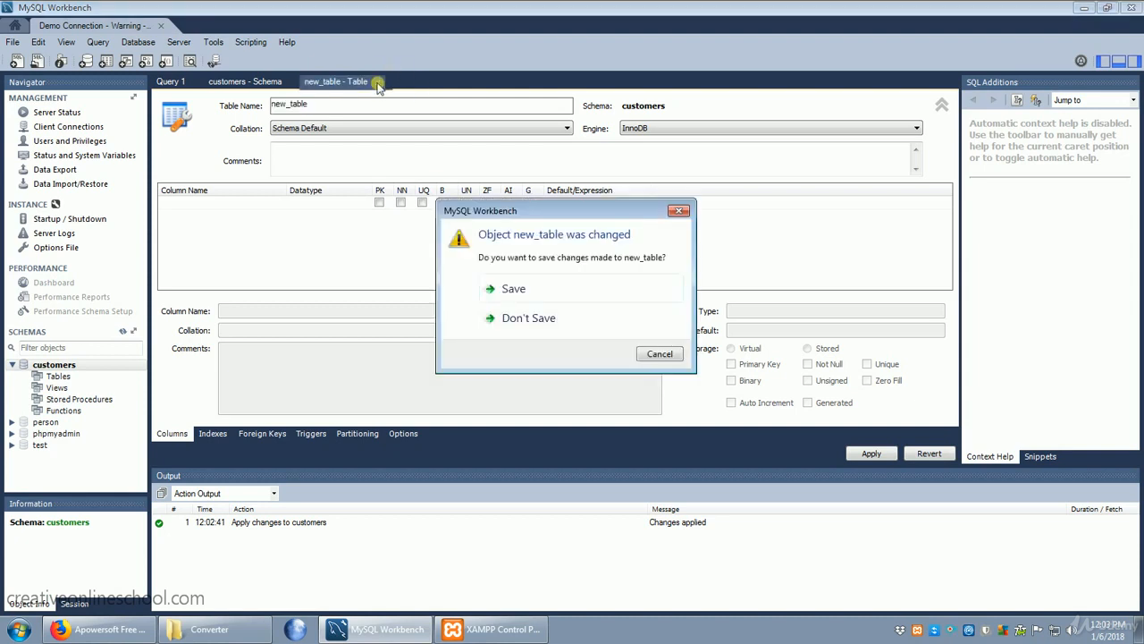
pyautogui.click(527, 320)
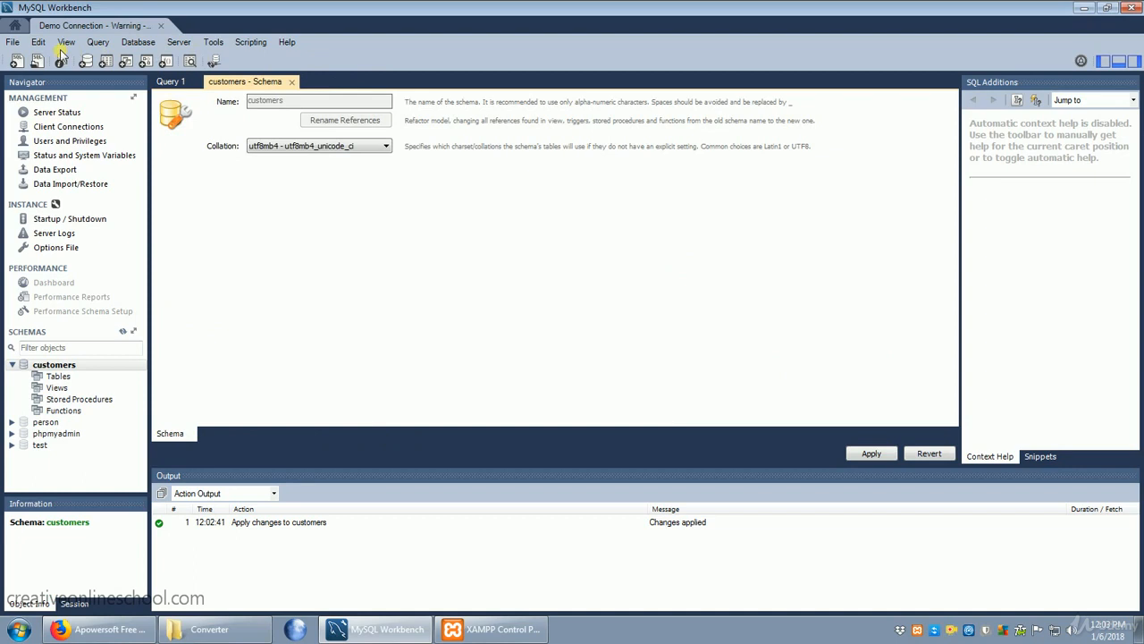
# Step: Create a new database model and add an EER diagram to it
pyautogui.click(12, 42)
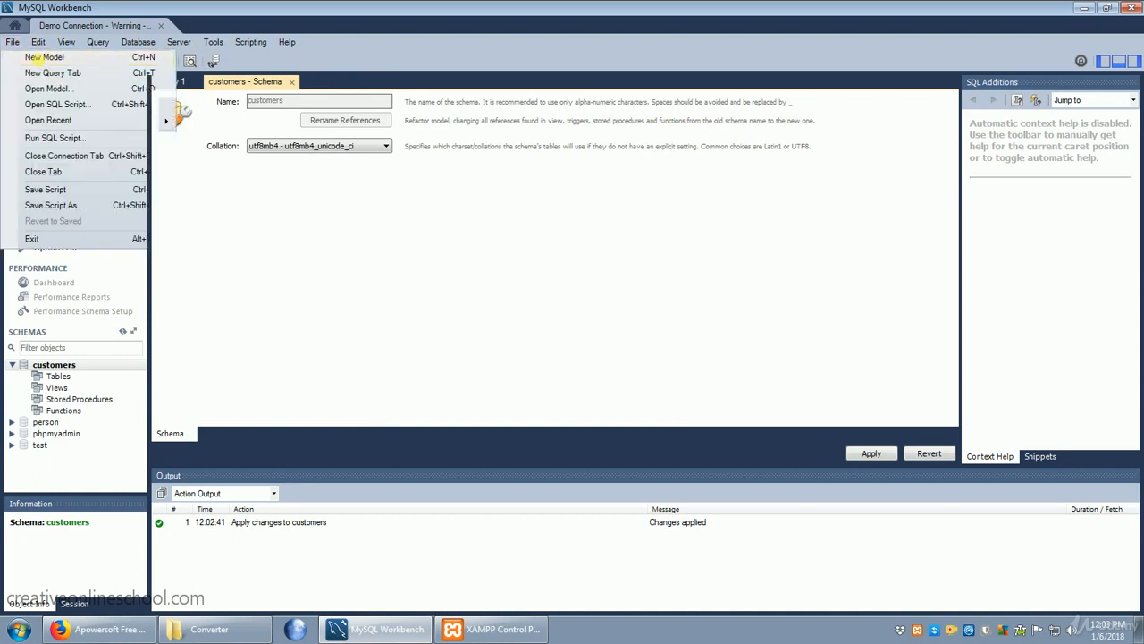
pyautogui.click(32, 57)
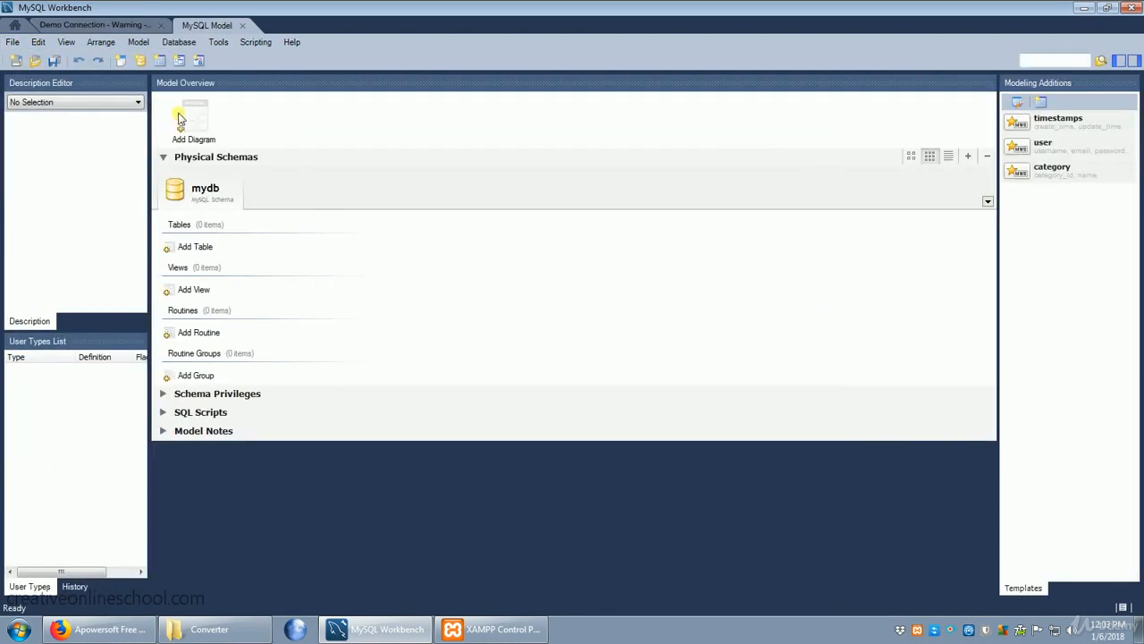
pyautogui.doubleClick(193, 121)
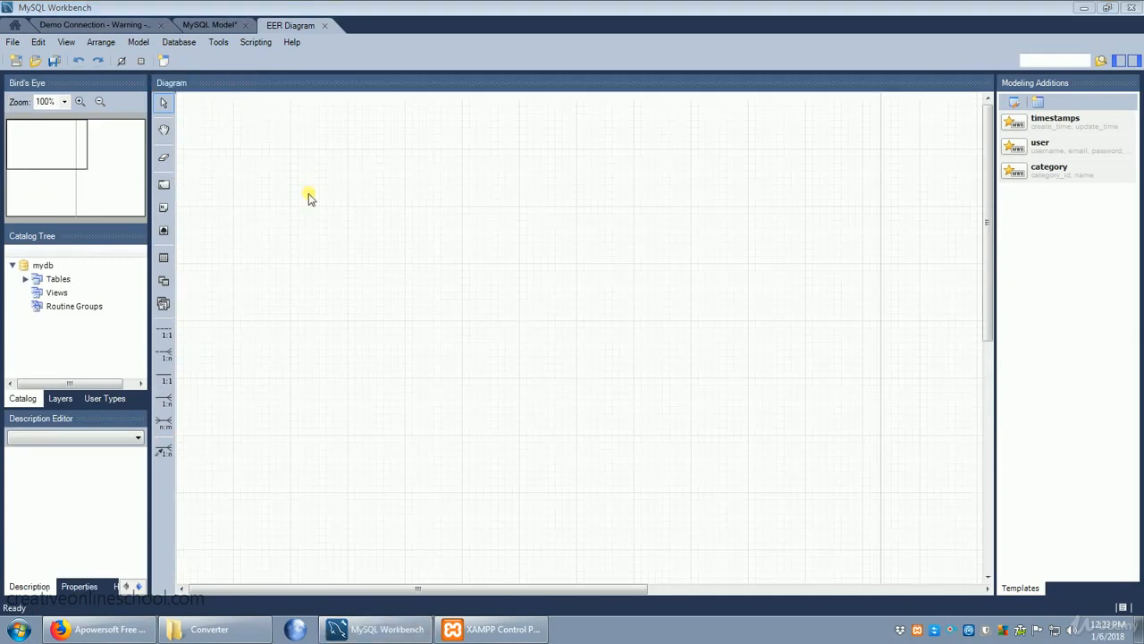
# Step: Place a new table on the upper-left area of the diagram canvas and name it person
pyautogui.click(164, 258)
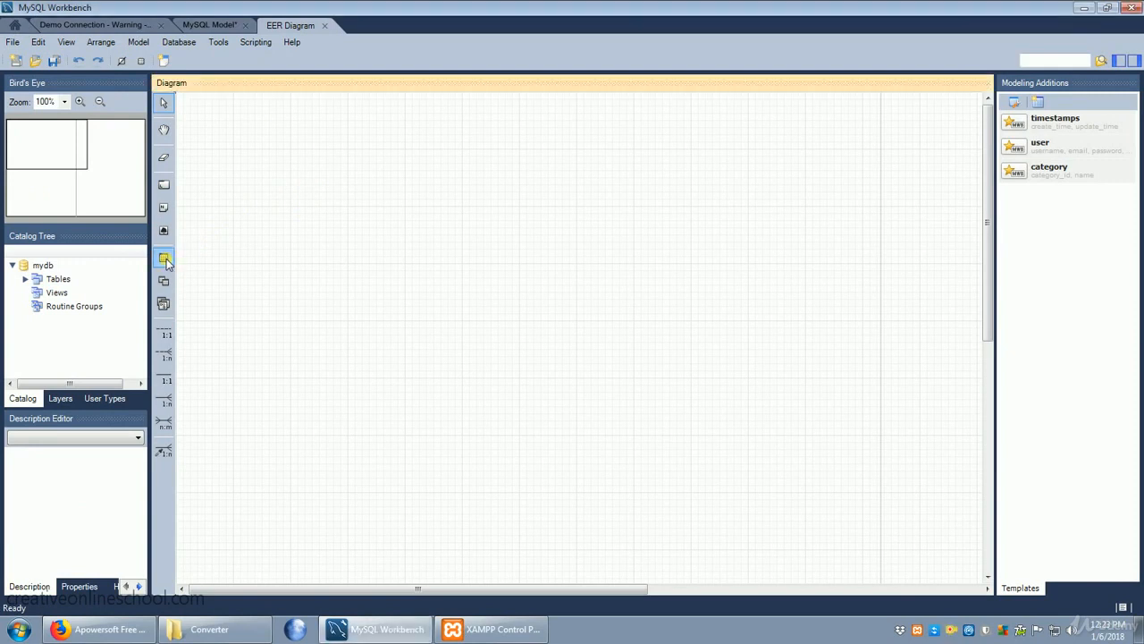
pyautogui.click(319, 239)
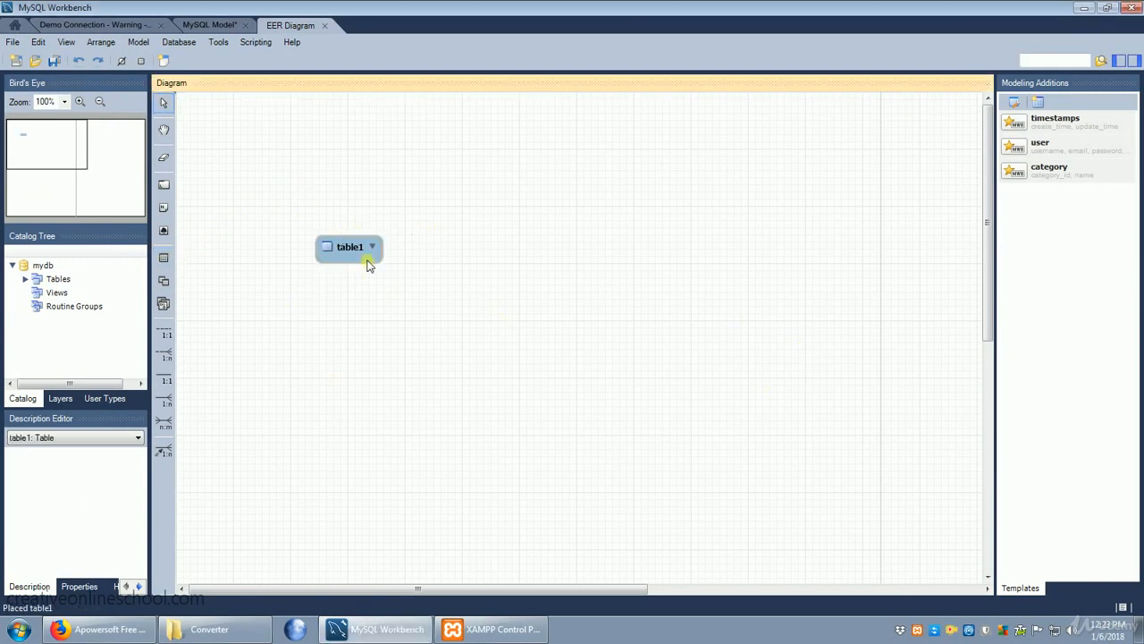
pyautogui.doubleClick(352, 250)
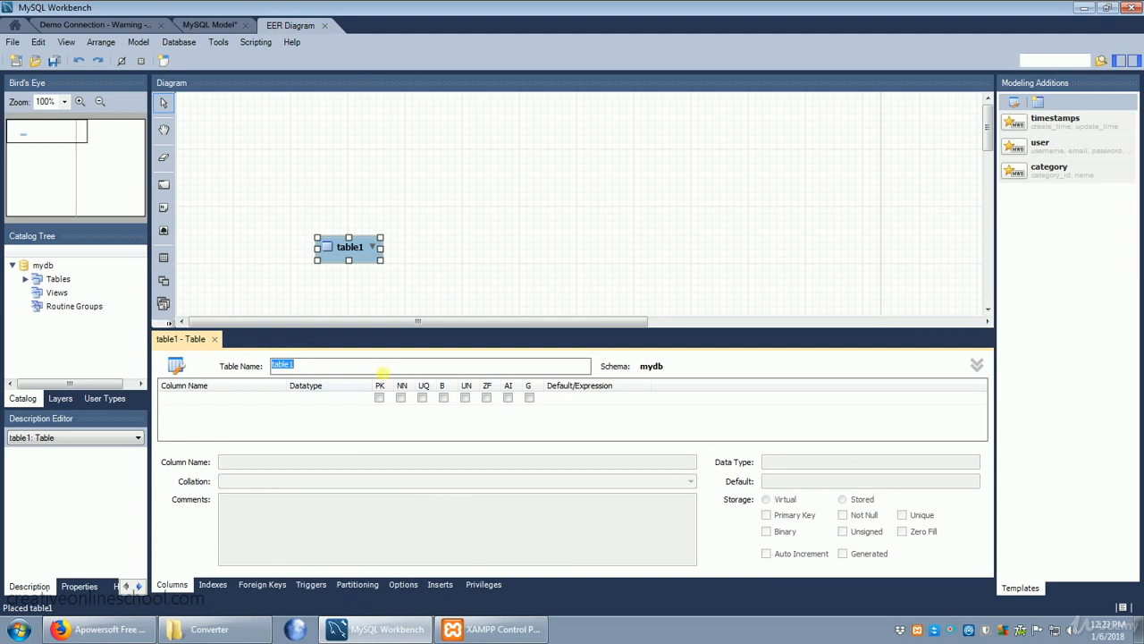
pyautogui.write('person')
# Step: Add an INT column named ID to the person table as primary key, not null and auto-increment
pyautogui.doubleClick(212, 398)
pyautogui.click(214, 399)
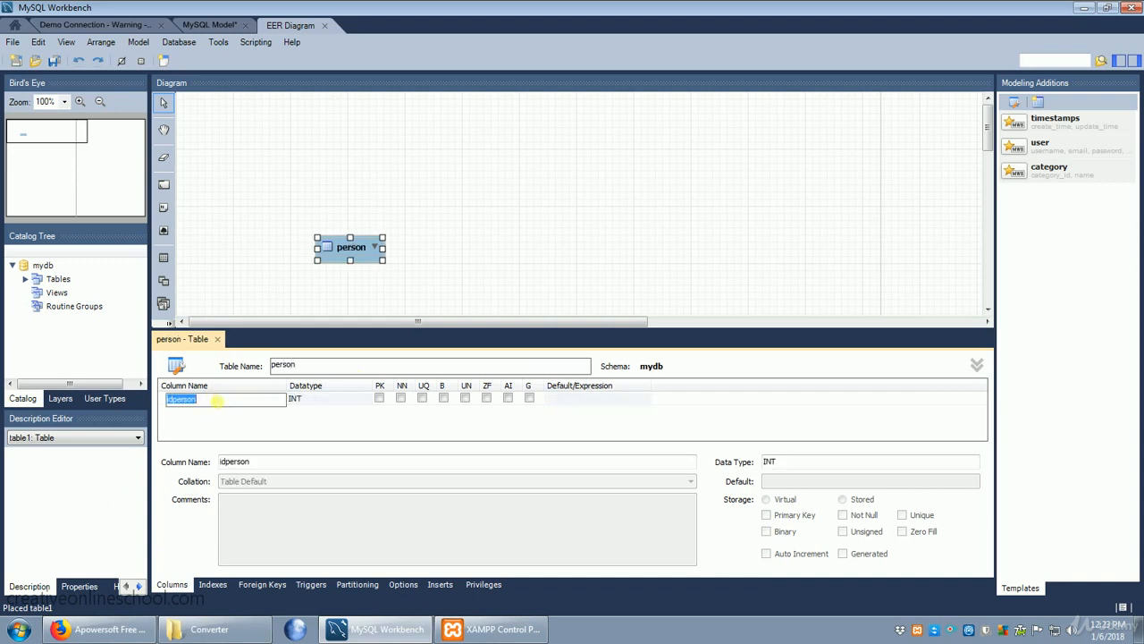
pyautogui.write('ID')
pyautogui.click(401, 398)
pyautogui.click(380, 400)
pyautogui.click(401, 399)
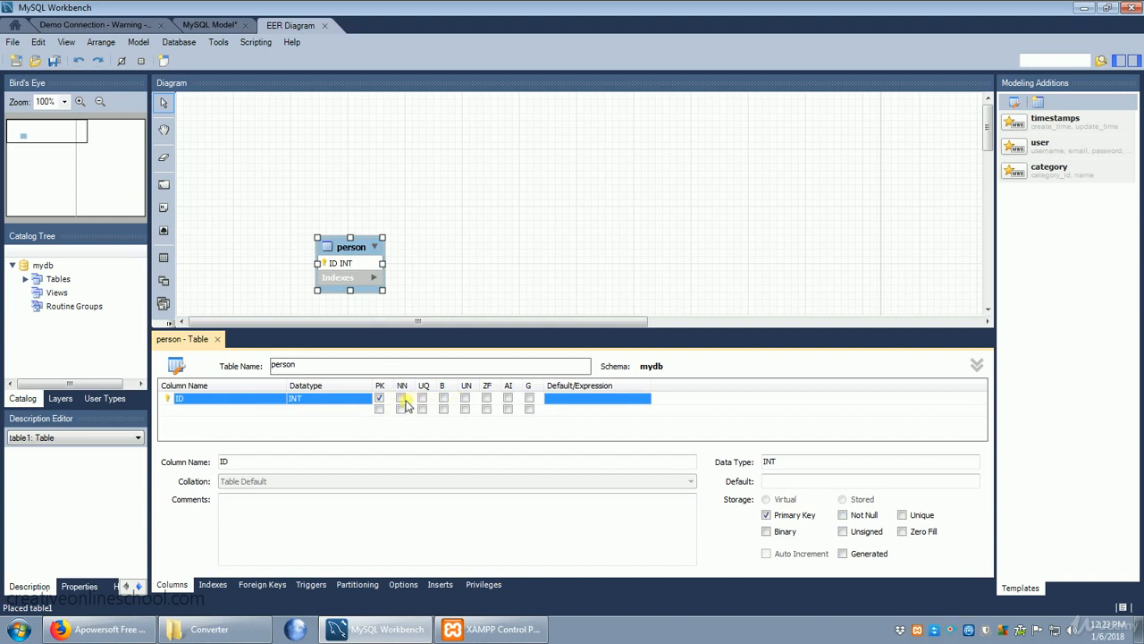
pyautogui.click(401, 399)
pyautogui.click(507, 399)
# Step: Add a second column called name to the person table with datatype VARCHAR(45)
pyautogui.click(183, 411)
pyautogui.click(239, 409)
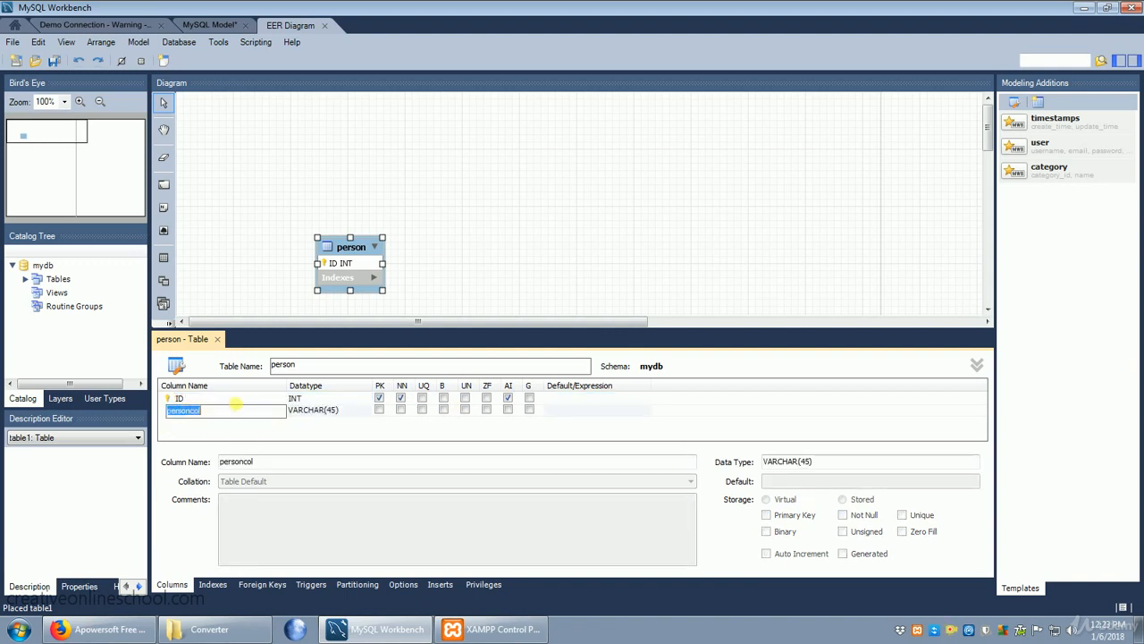
pyautogui.write('name')
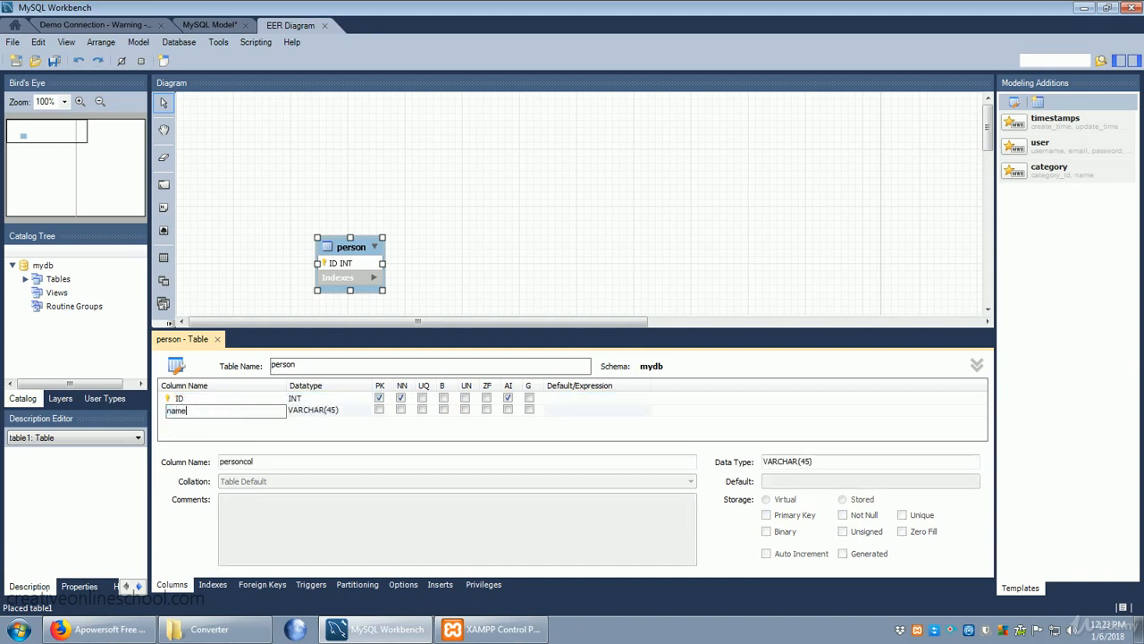
pyautogui.click(347, 413)
pyautogui.click(337, 412)
pyautogui.click(338, 414)
pyautogui.click(343, 417)
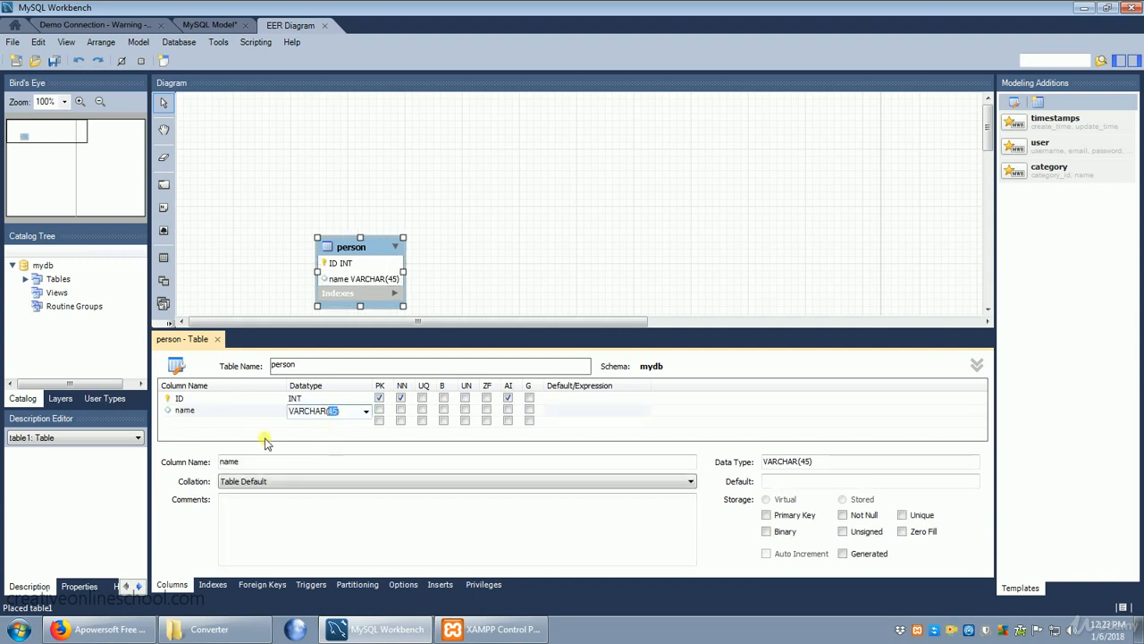
# Step: Add a VARCHAR(45) column called purchase to the person table and close the table editor
pyautogui.click(183, 424)
pyautogui.click(183, 427)
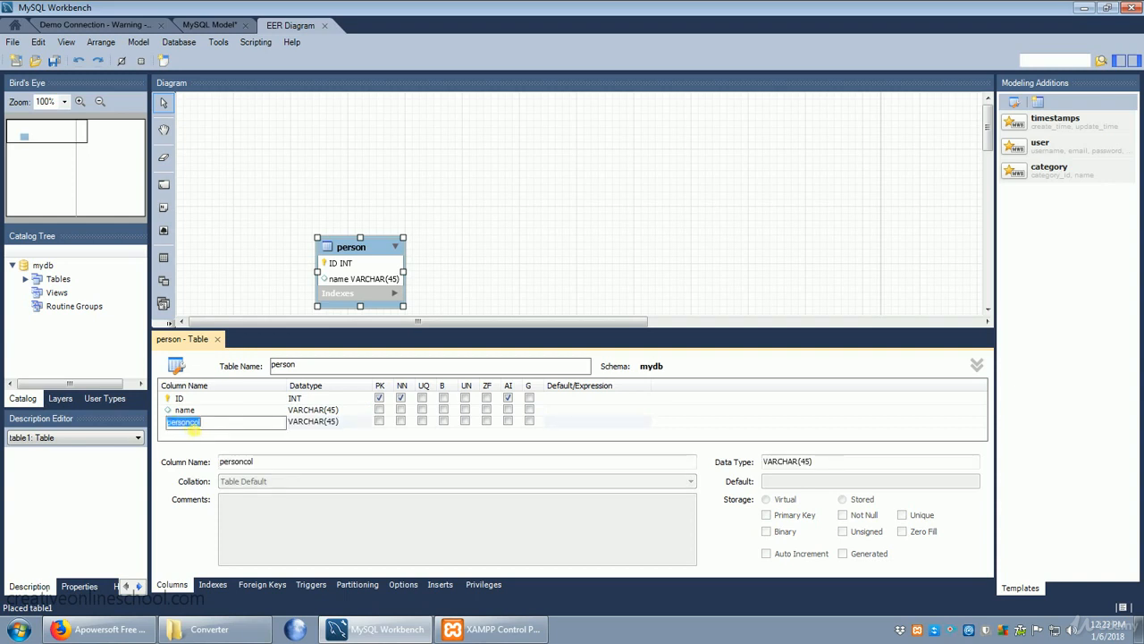
pyautogui.write('purchase')
pyautogui.click(682, 405)
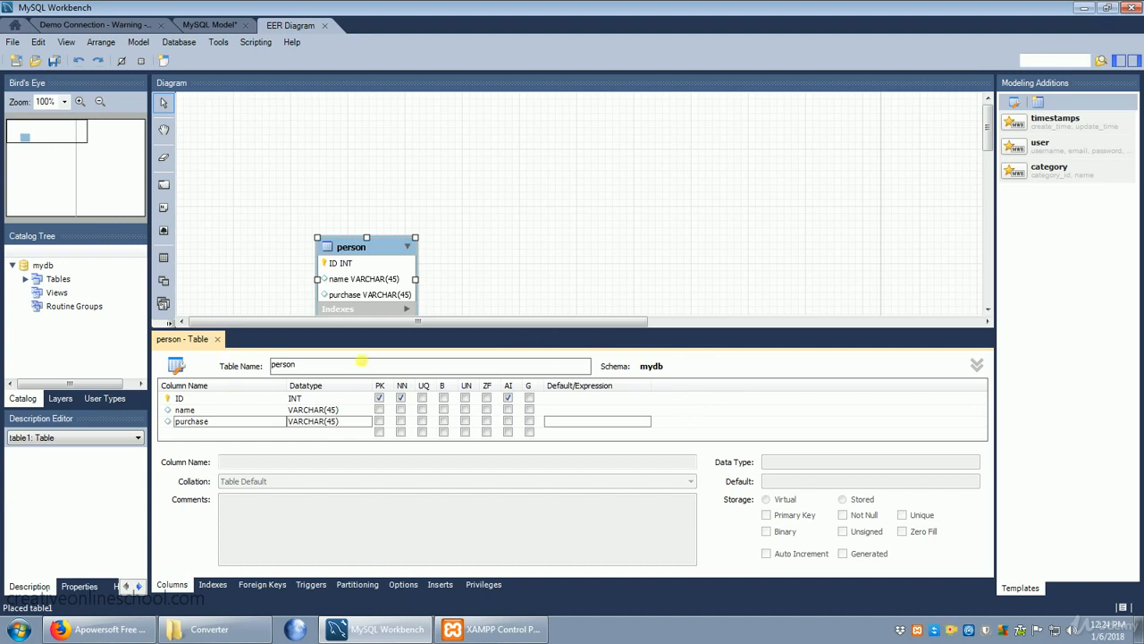
pyautogui.click(217, 339)
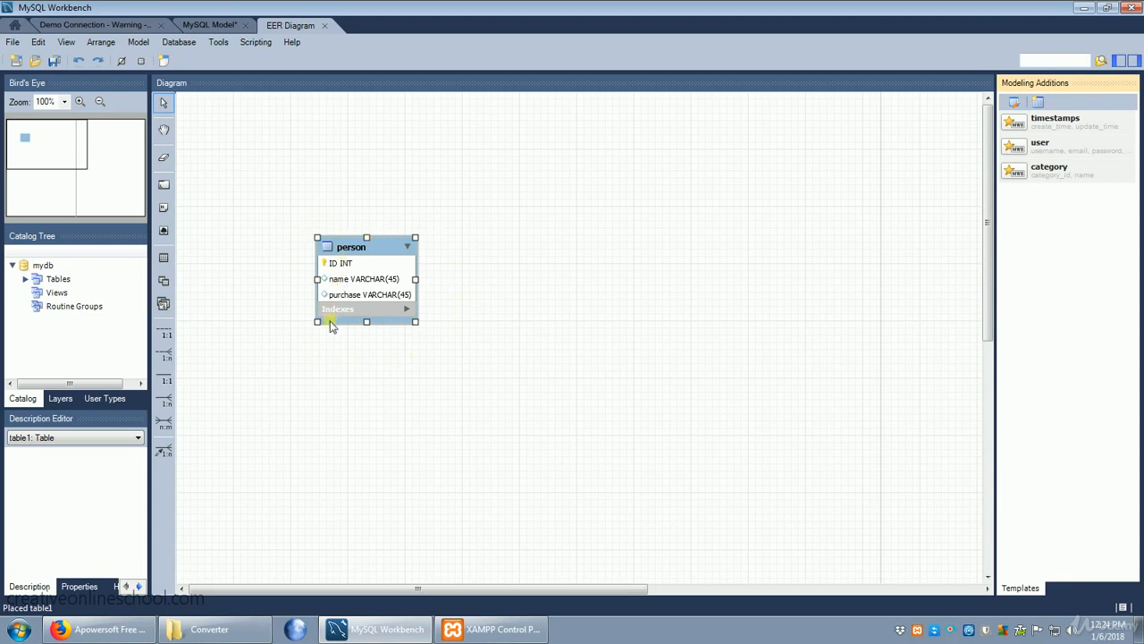
# Step: Place a second table based on the user template to the right of the person table in the diagram
pyautogui.click(165, 258)
pyautogui.click(300, 102)
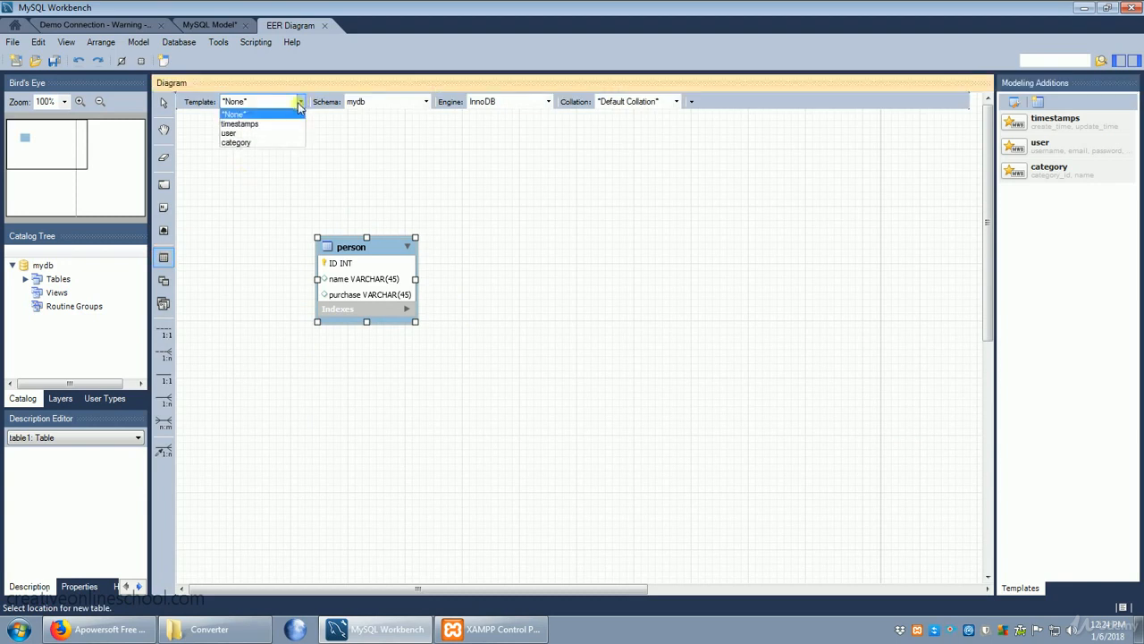
pyautogui.click(275, 134)
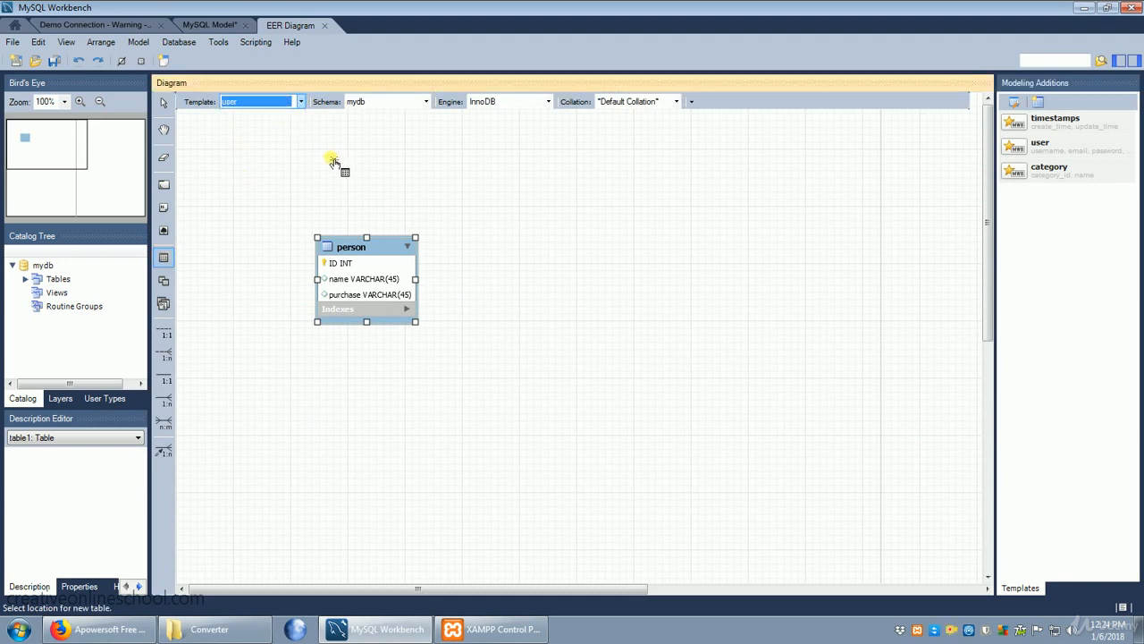
pyautogui.click(681, 225)
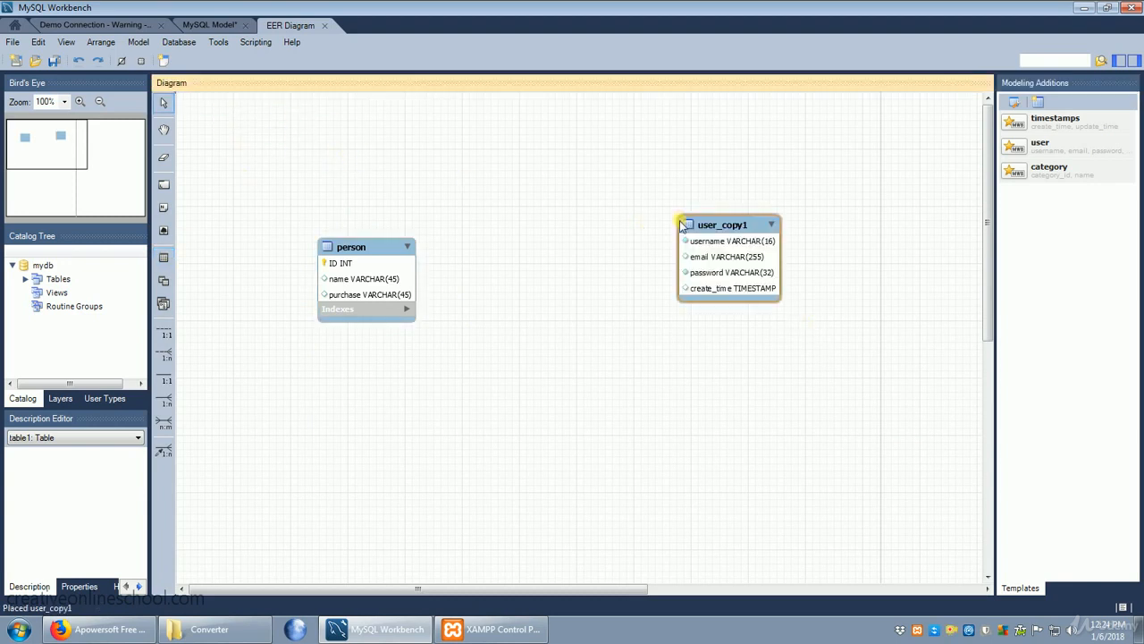
# Step: Open the user_copy1 table for editing and add a new column named person_ID below create_time
pyautogui.doubleClick(718, 288)
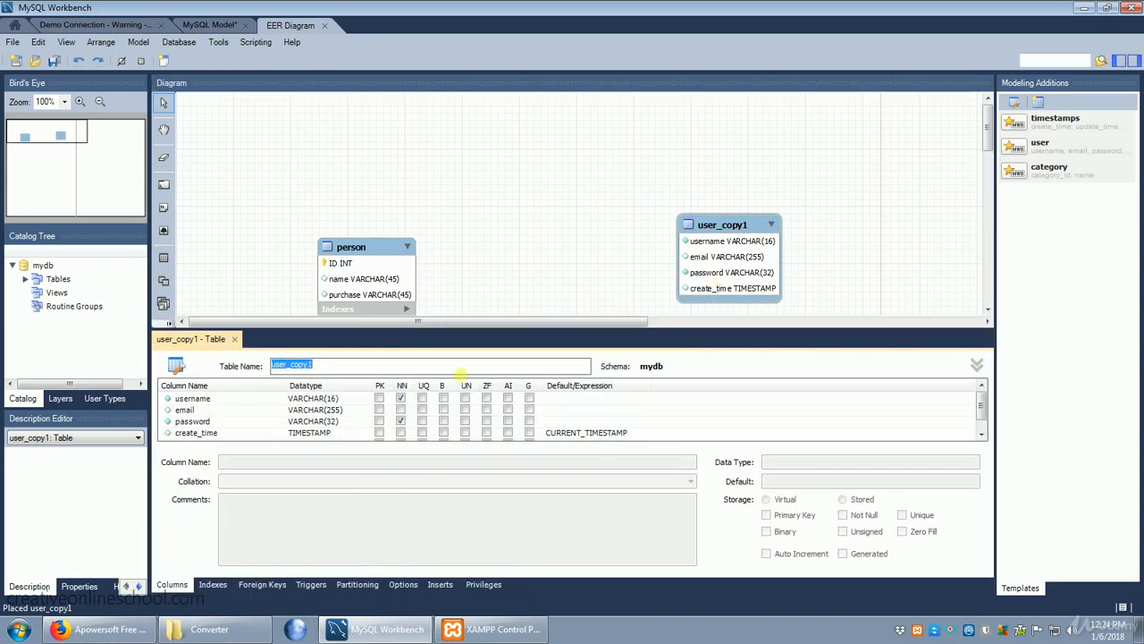
pyautogui.click(204, 433)
pyautogui.scroll(-1, 204, 434)
pyautogui.click(204, 435)
pyautogui.click(204, 435)
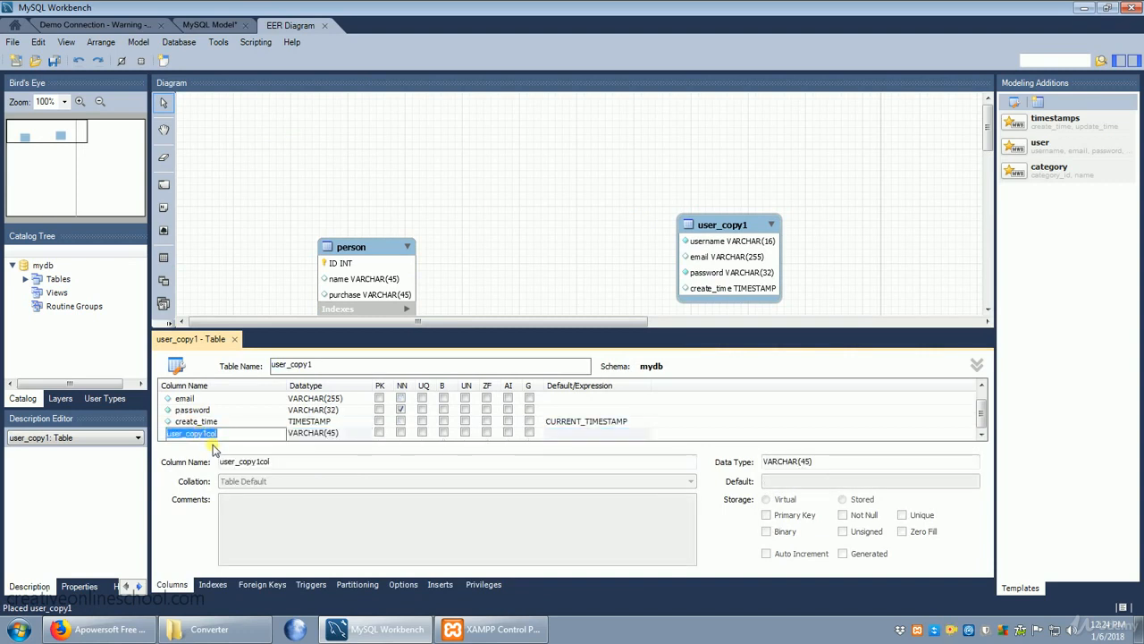
pyautogui.write('person')
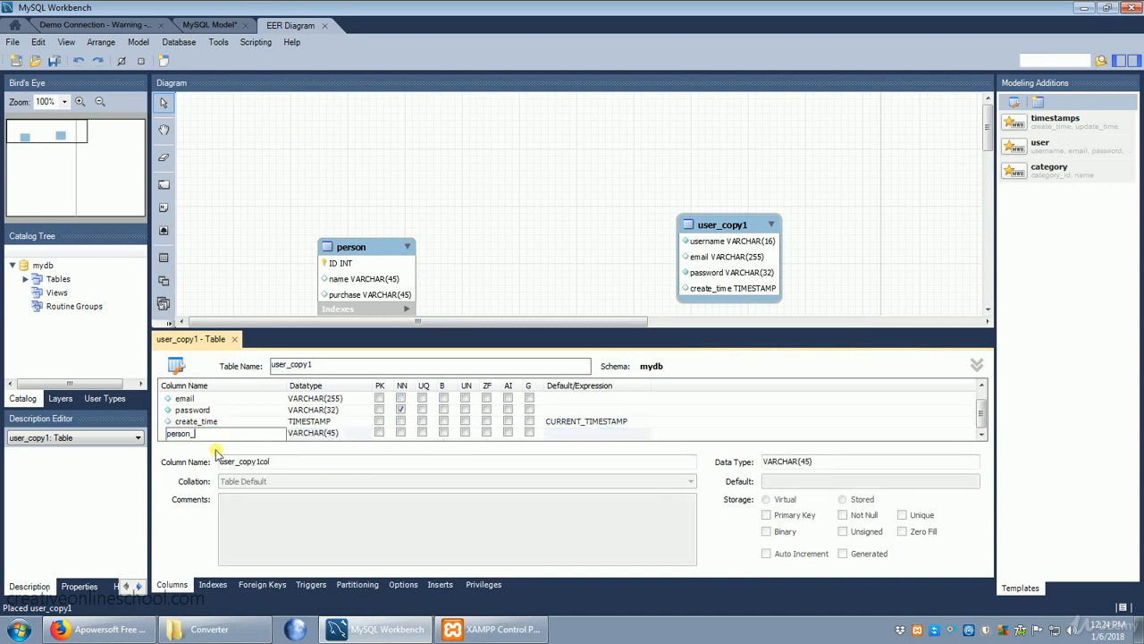
pyautogui.write('_ID')
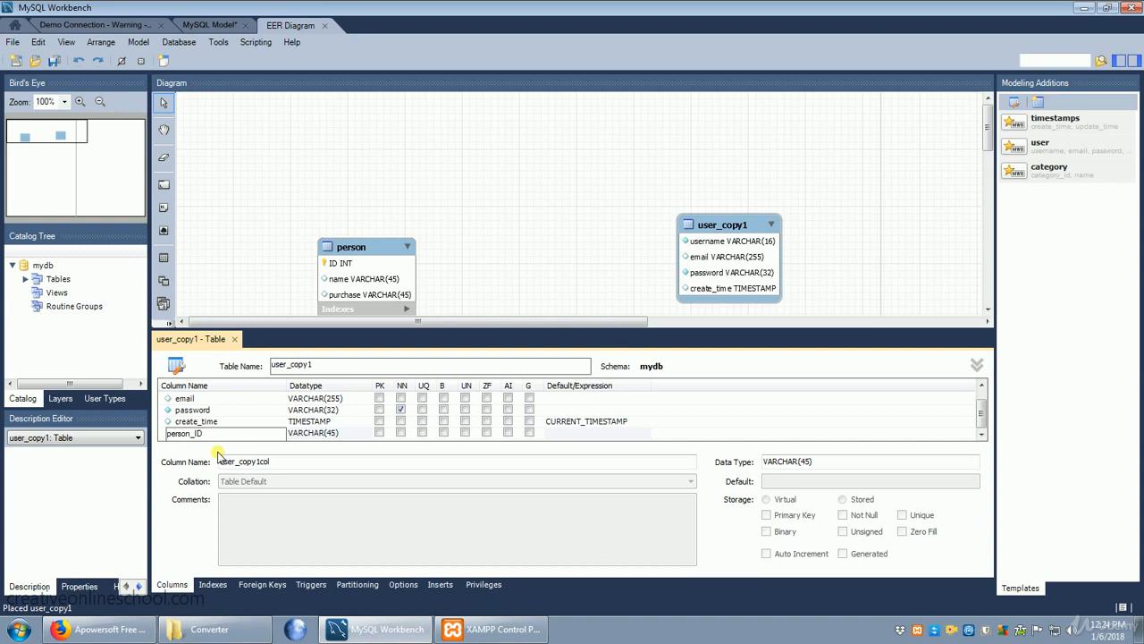
# Step: Set the person_ID column to INT as primary key, not null and auto-increment, and close the table editor
pyautogui.click(362, 435)
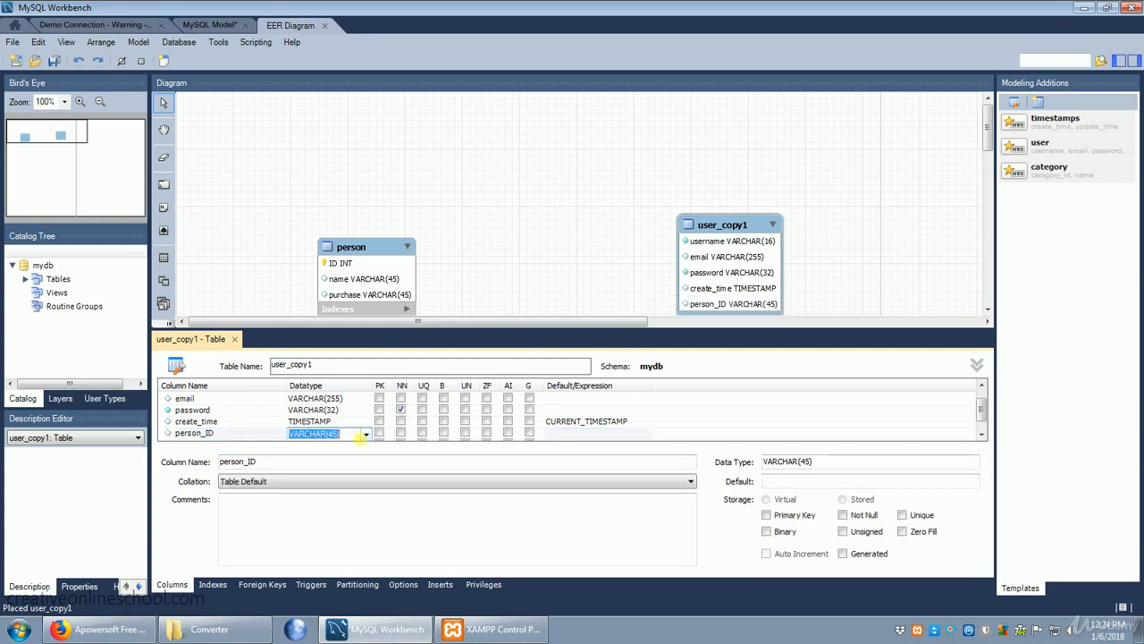
pyautogui.write('int')
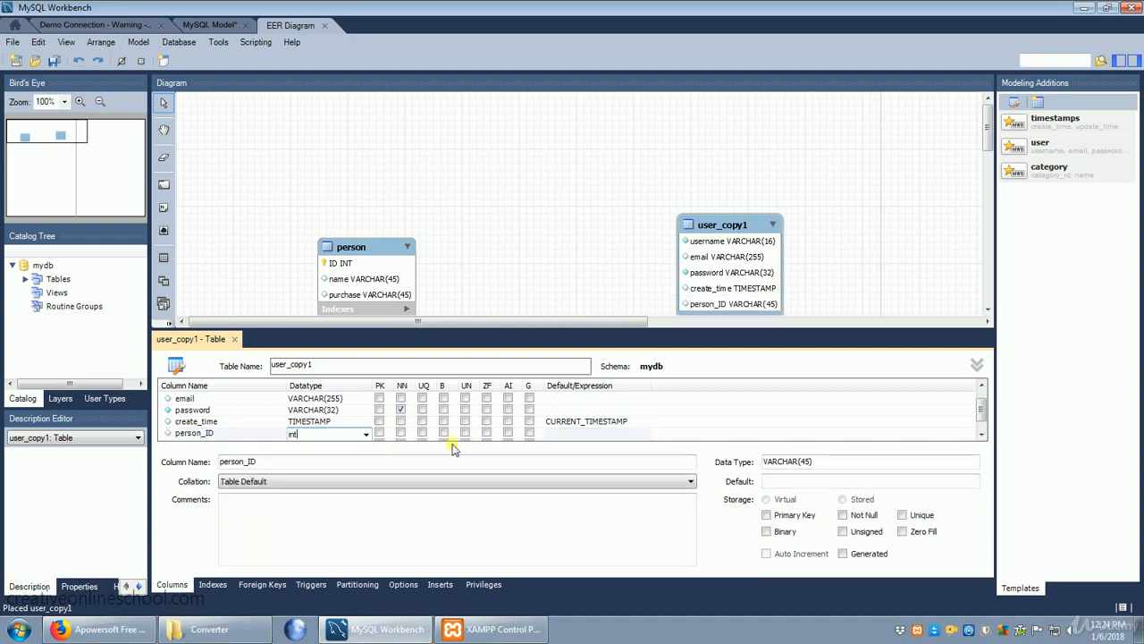
pyautogui.click(379, 432)
pyautogui.click(400, 433)
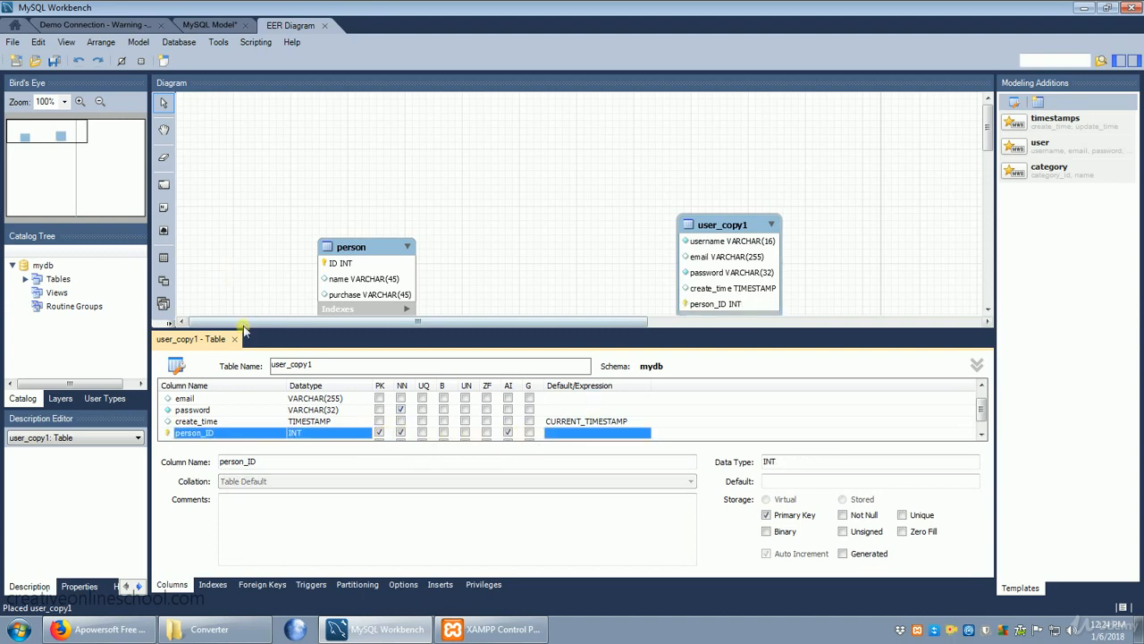
pyautogui.click(234, 339)
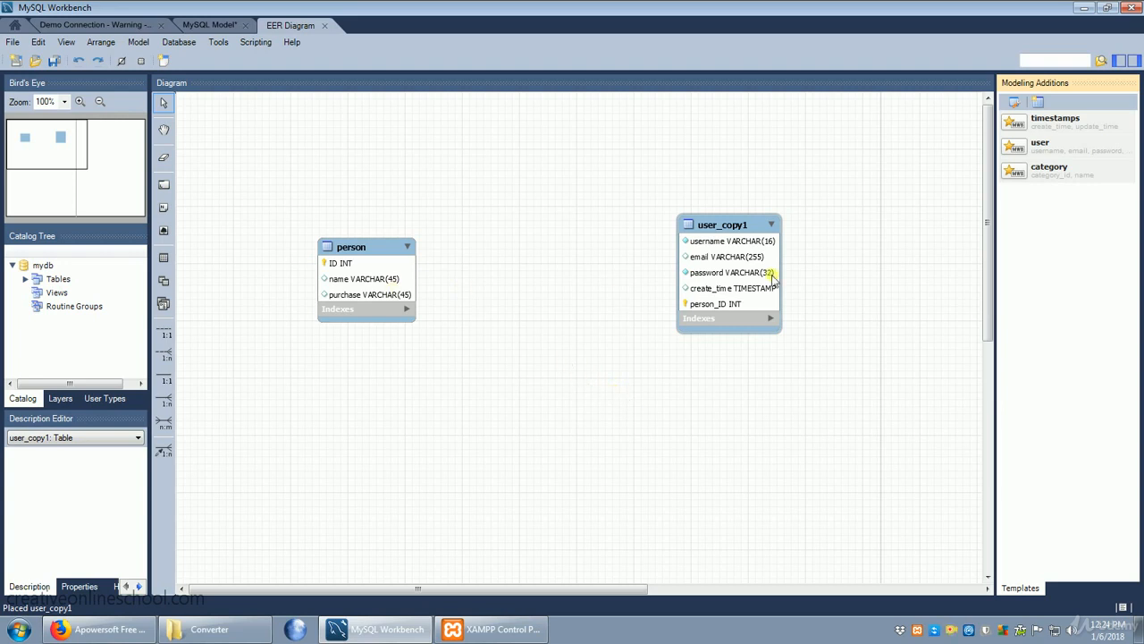
# Step: Try a one-to-one non-identifying relationship from the person table to user_copy1, and undo it
pyautogui.click(165, 332)
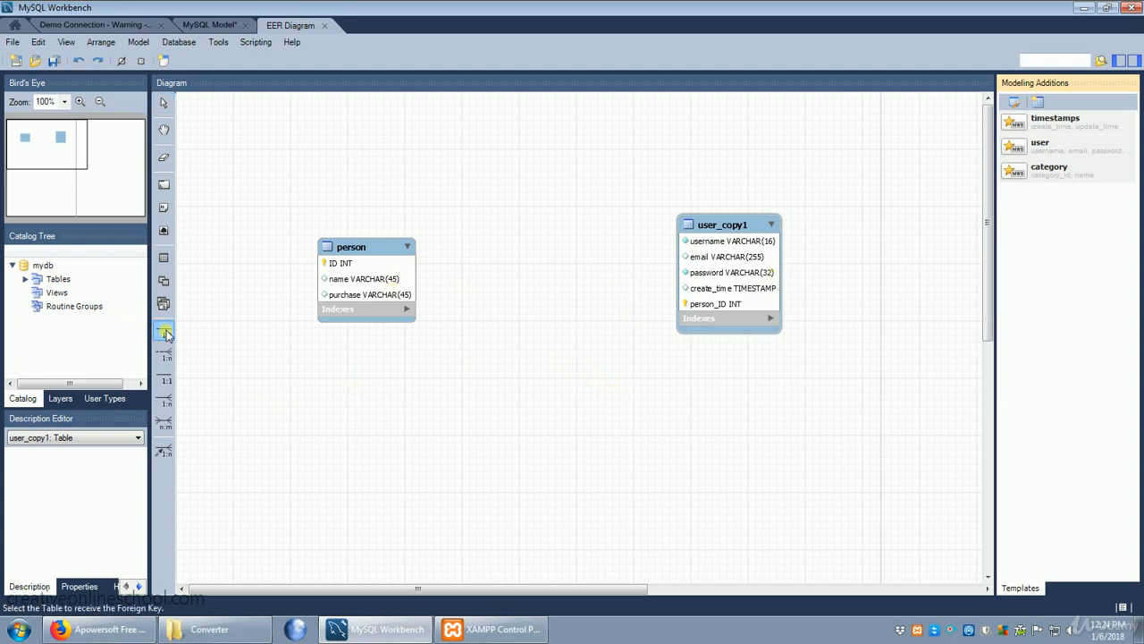
pyautogui.click(373, 281)
pyautogui.click(746, 274)
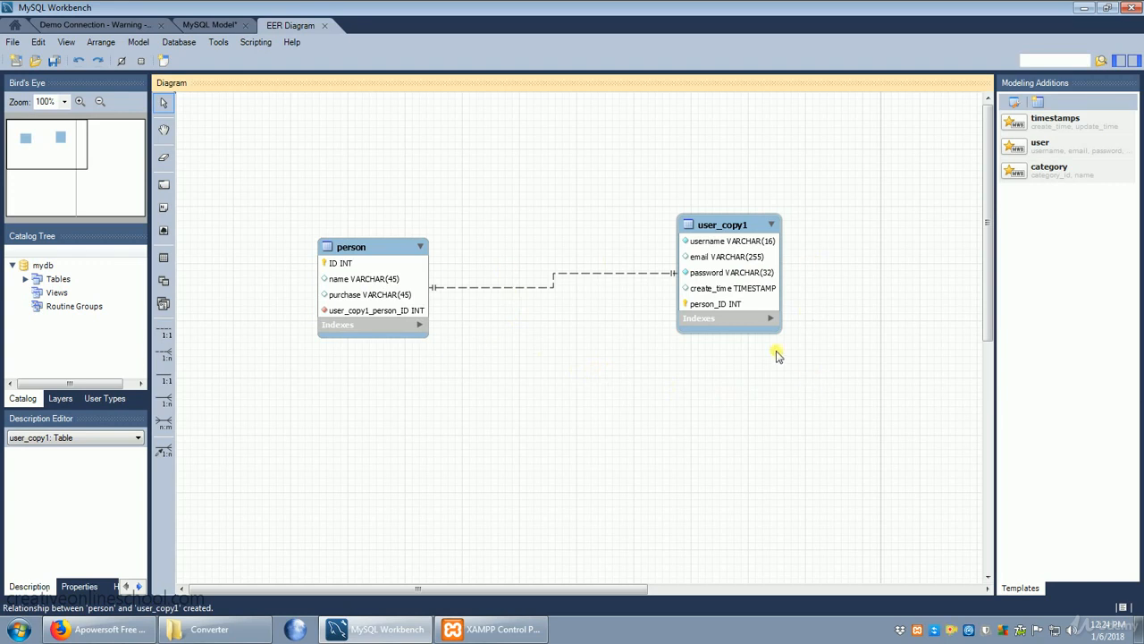
pyautogui.click(39, 42)
pyautogui.click(51, 56)
# Step: Create a many-to-many (n:m) identifying relationship between the person and user_copy1 tables
pyautogui.click(164, 421)
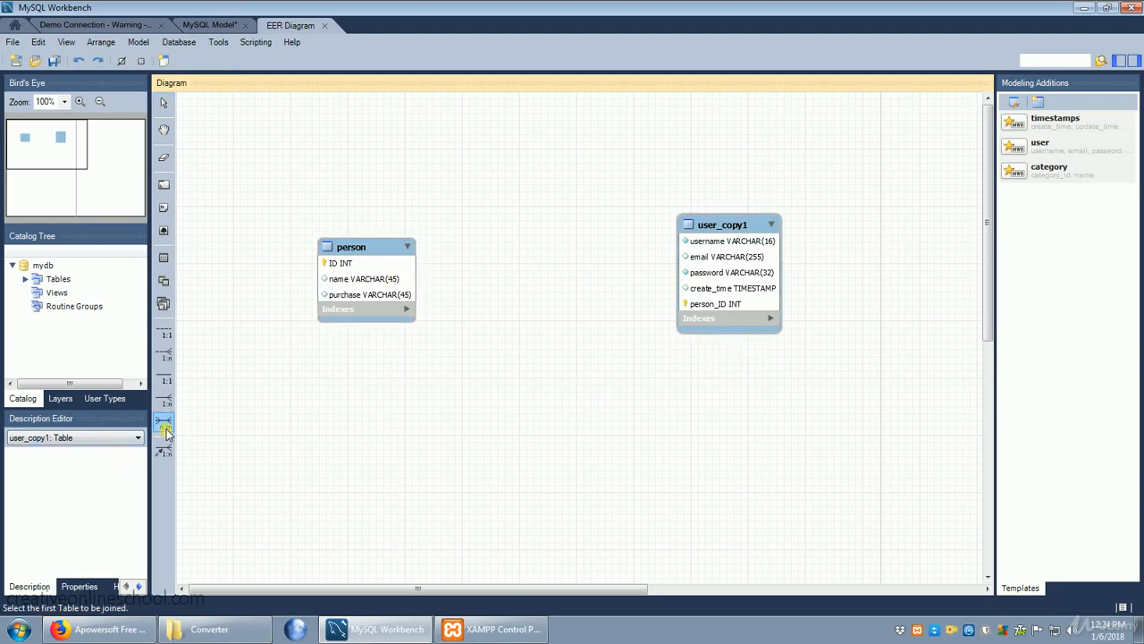
pyautogui.click(379, 284)
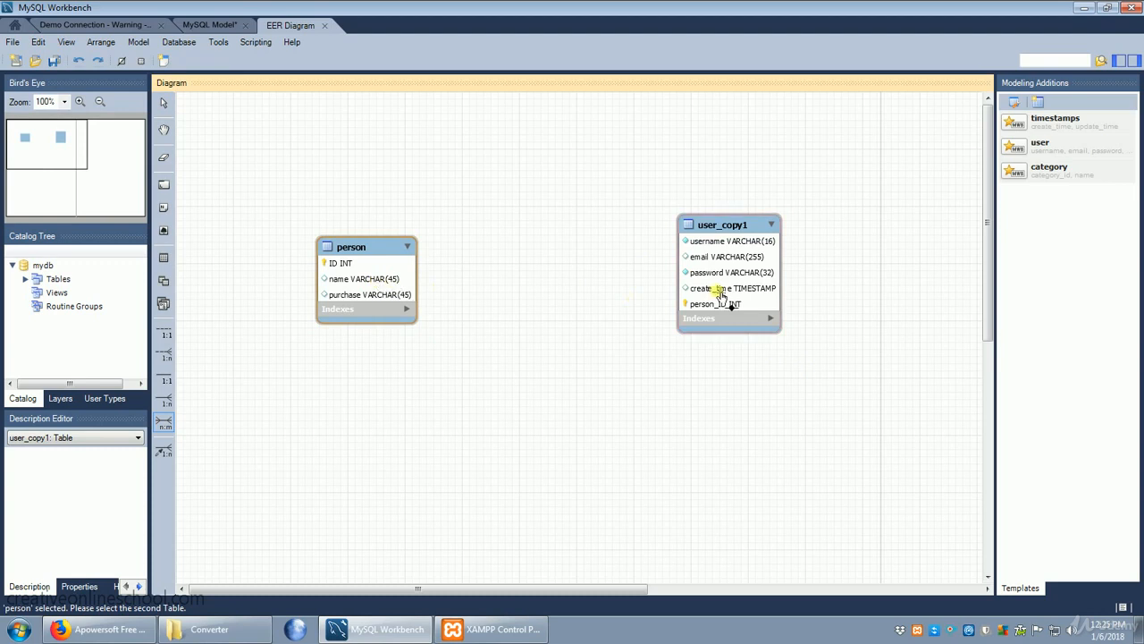
pyautogui.click(742, 291)
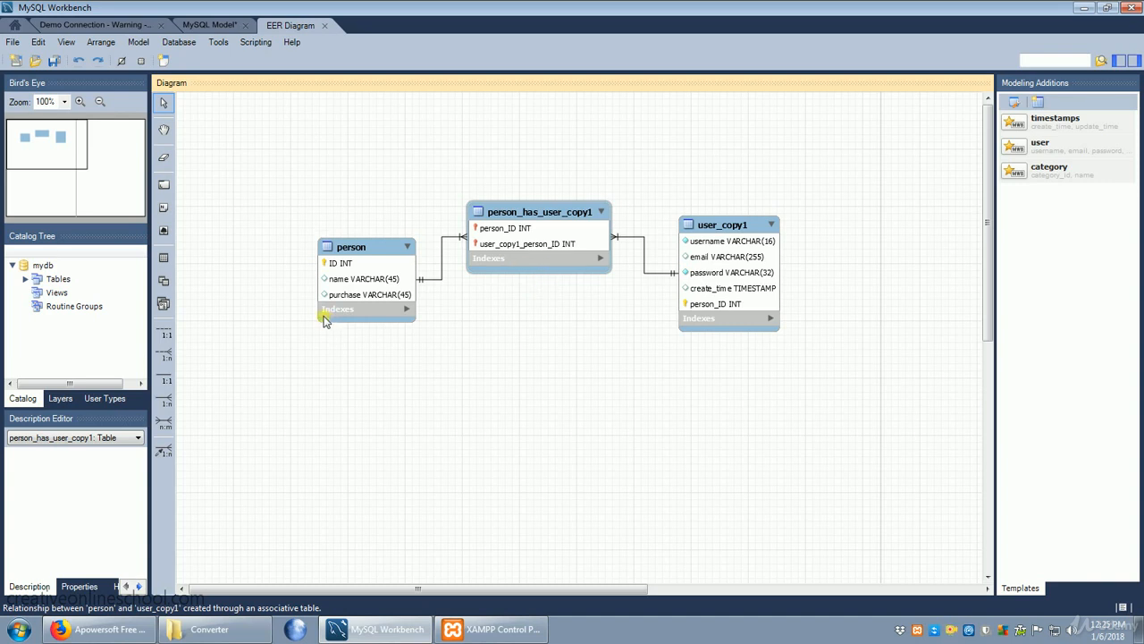
pyautogui.click(400, 309)
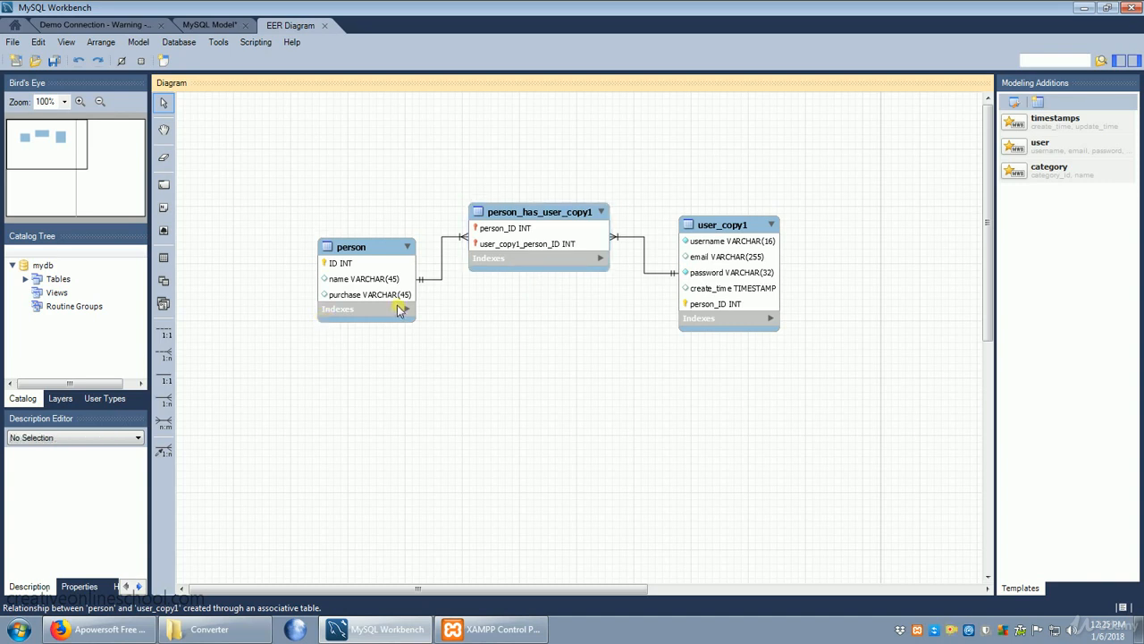
# Step: Save the model as "model 1" in the Documents library as a MySQL Workbench model
pyautogui.click(13, 42)
pyautogui.click(46, 140)
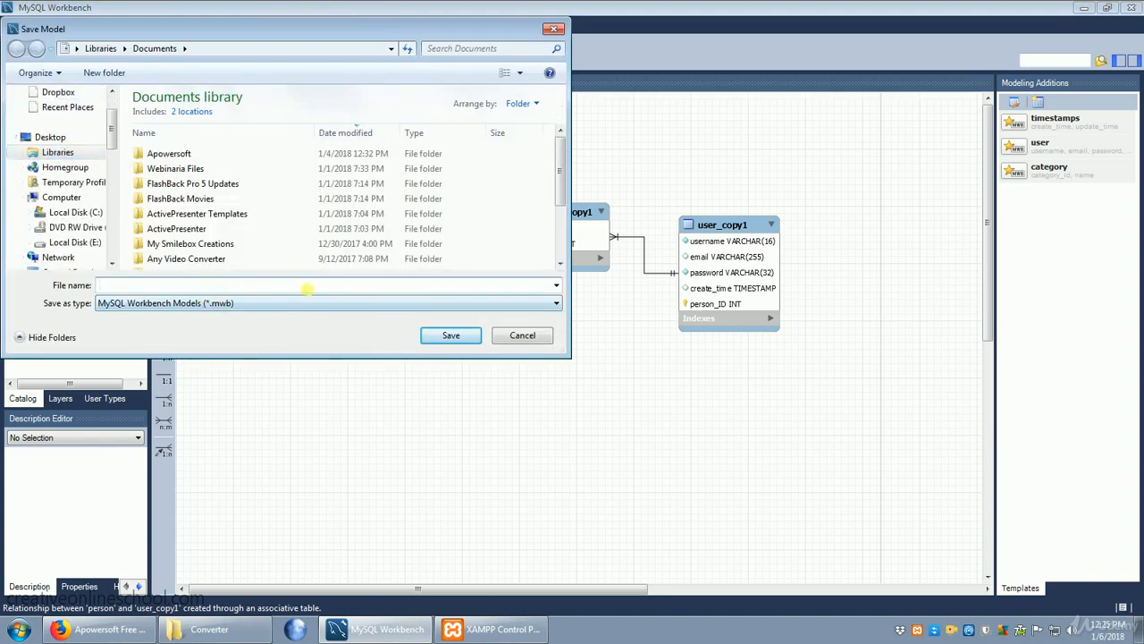
pyautogui.write('model 1')
pyautogui.click(453, 337)
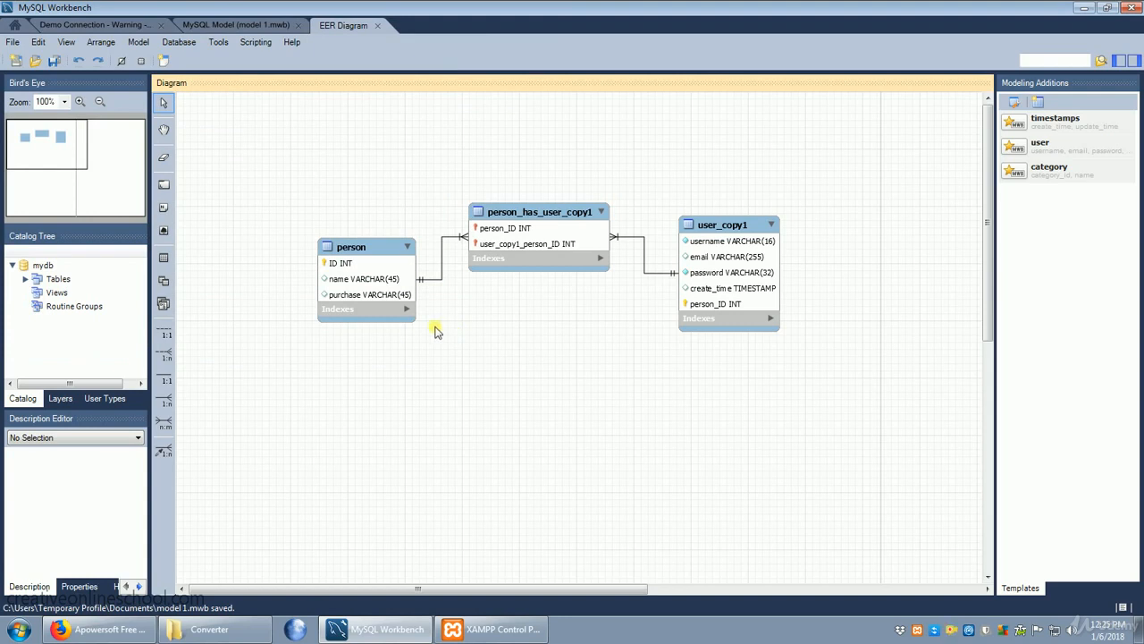
# Step: Forward engineer the model to the database through Demo Connection with the default options, and close the wizard
pyautogui.click(177, 45)
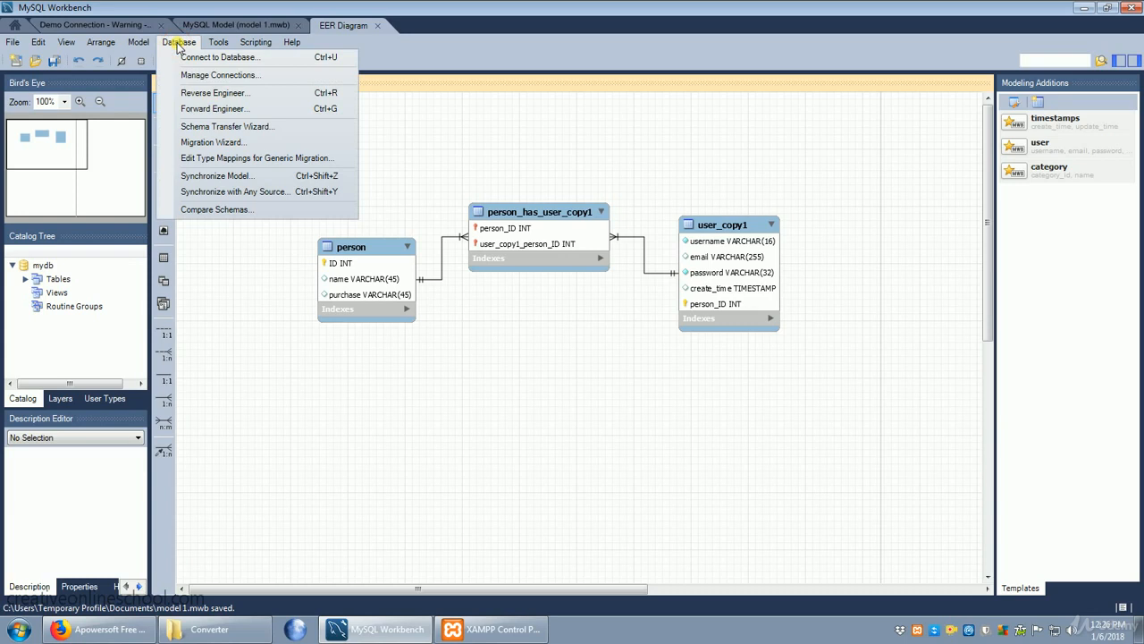
pyautogui.click(234, 111)
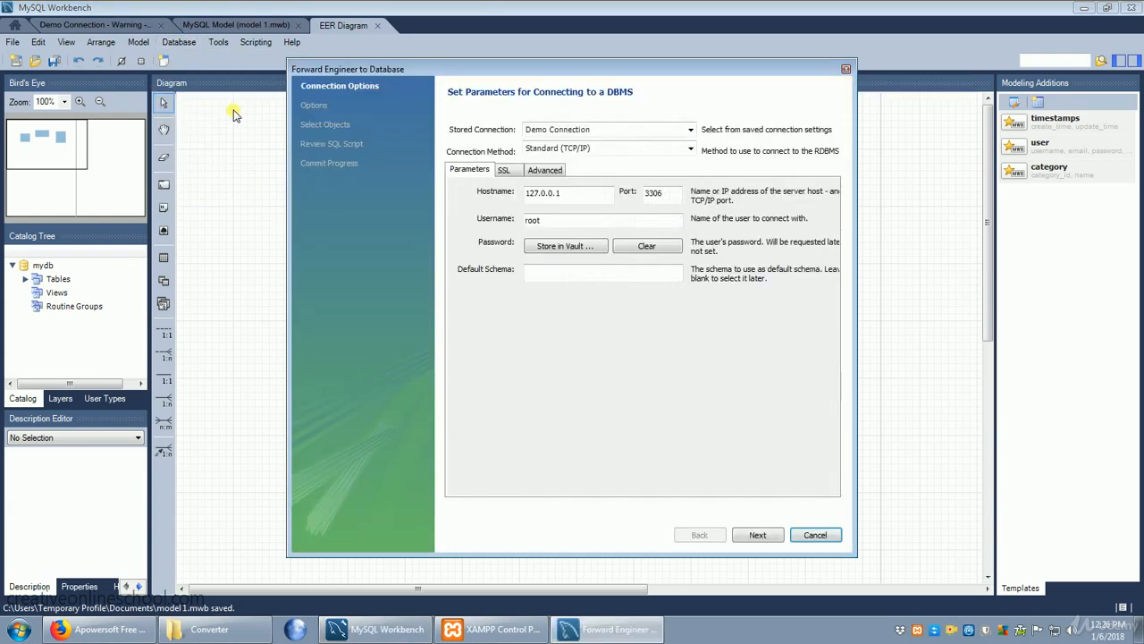
pyautogui.click(767, 539)
pyautogui.click(766, 539)
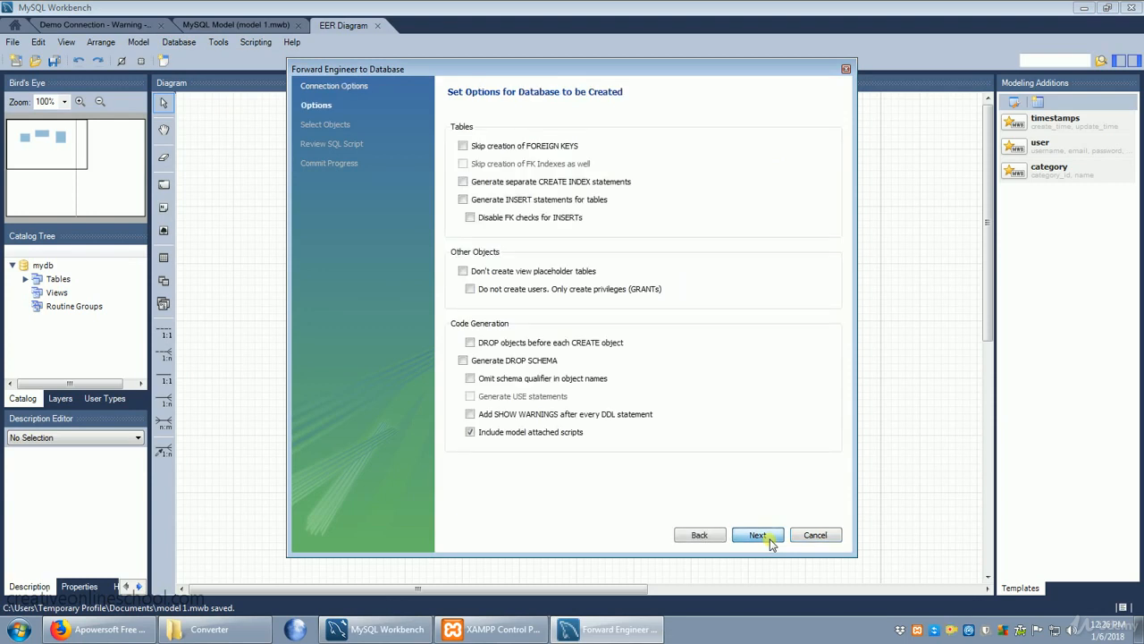
pyautogui.click(767, 536)
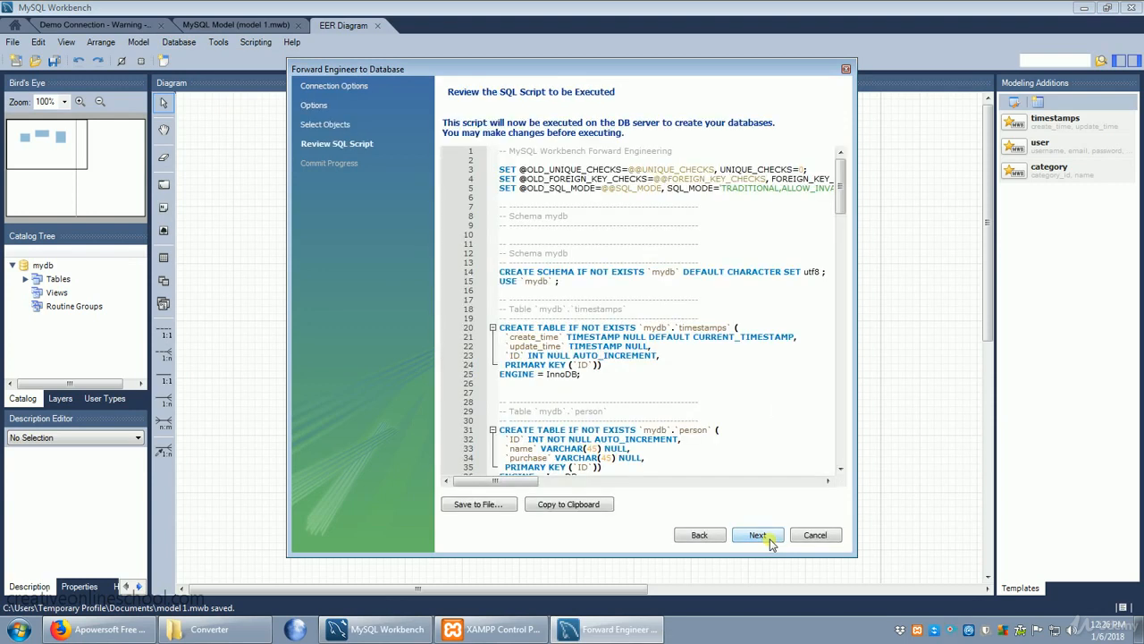
pyautogui.click(769, 539)
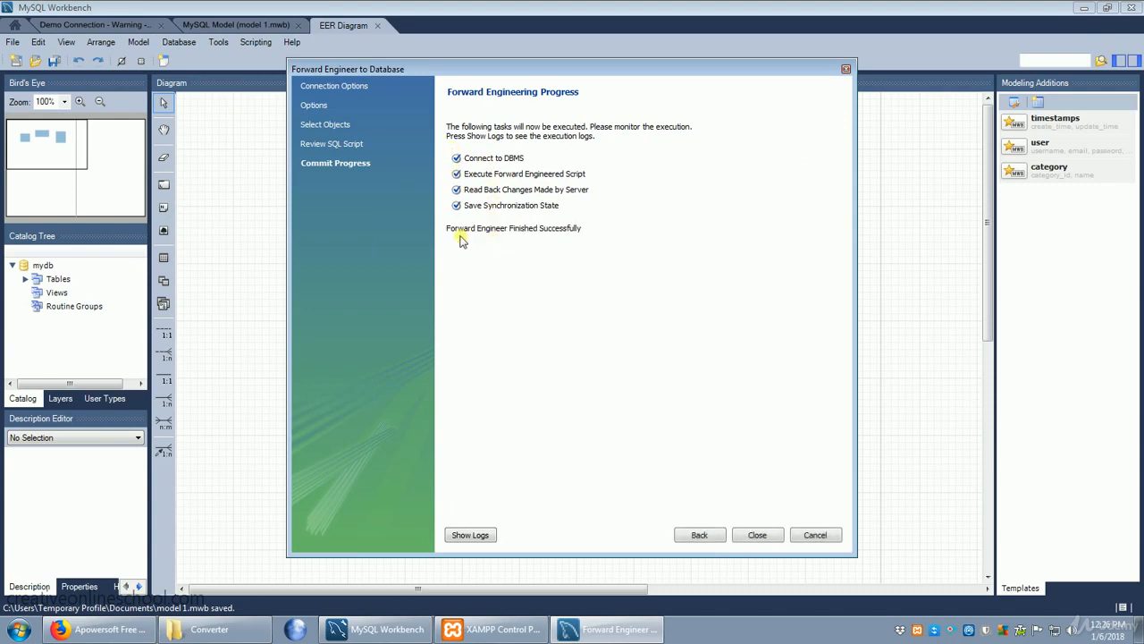
pyautogui.click(758, 536)
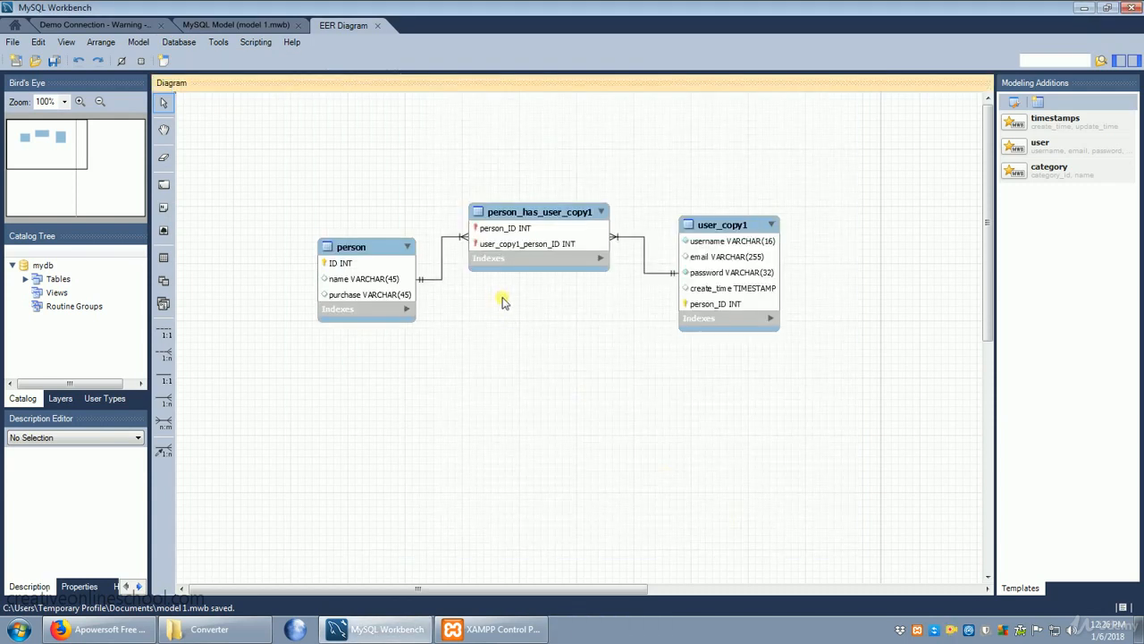
# Step: Check the model overview and, in Demo Connection, the tables of the customers schema and the columns of its person table
pyautogui.click(226, 26)
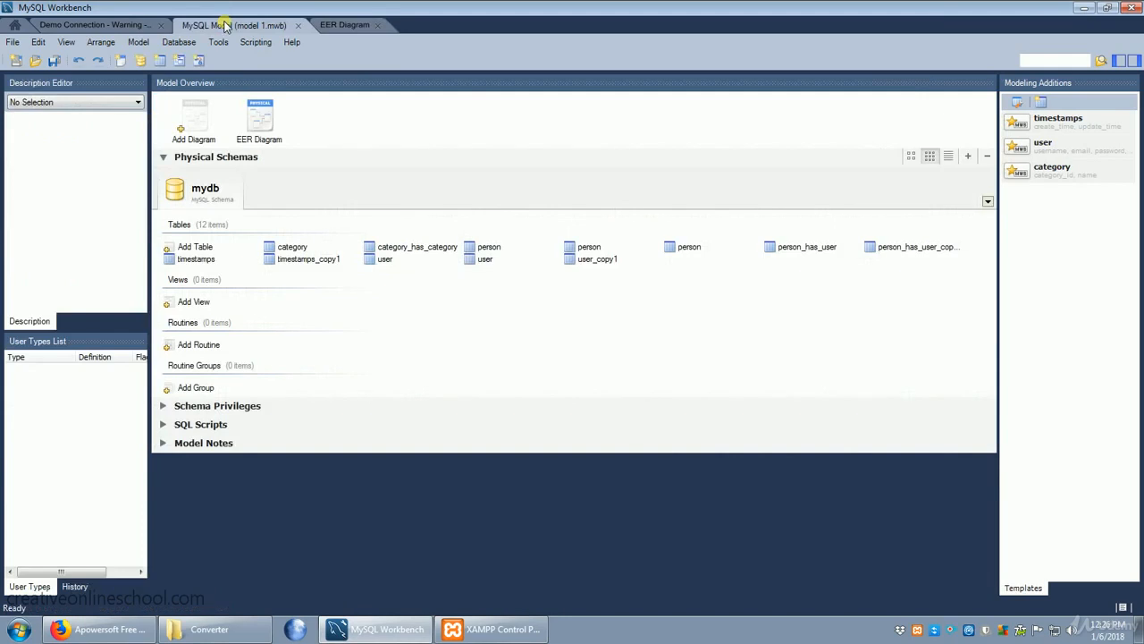
pyautogui.click(112, 24)
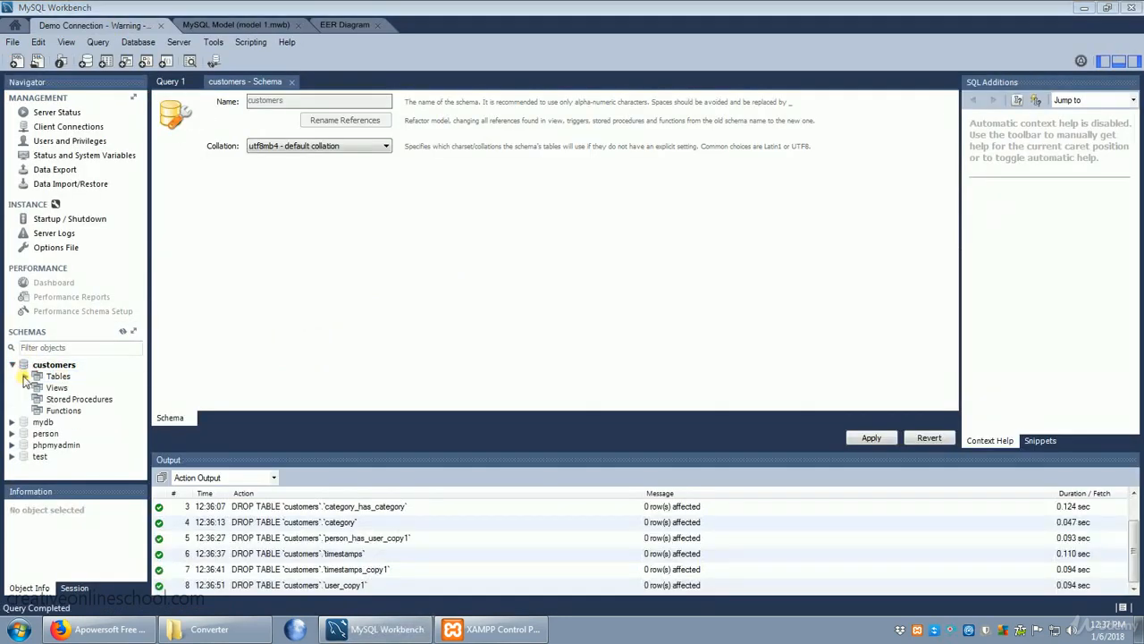
pyautogui.click(25, 376)
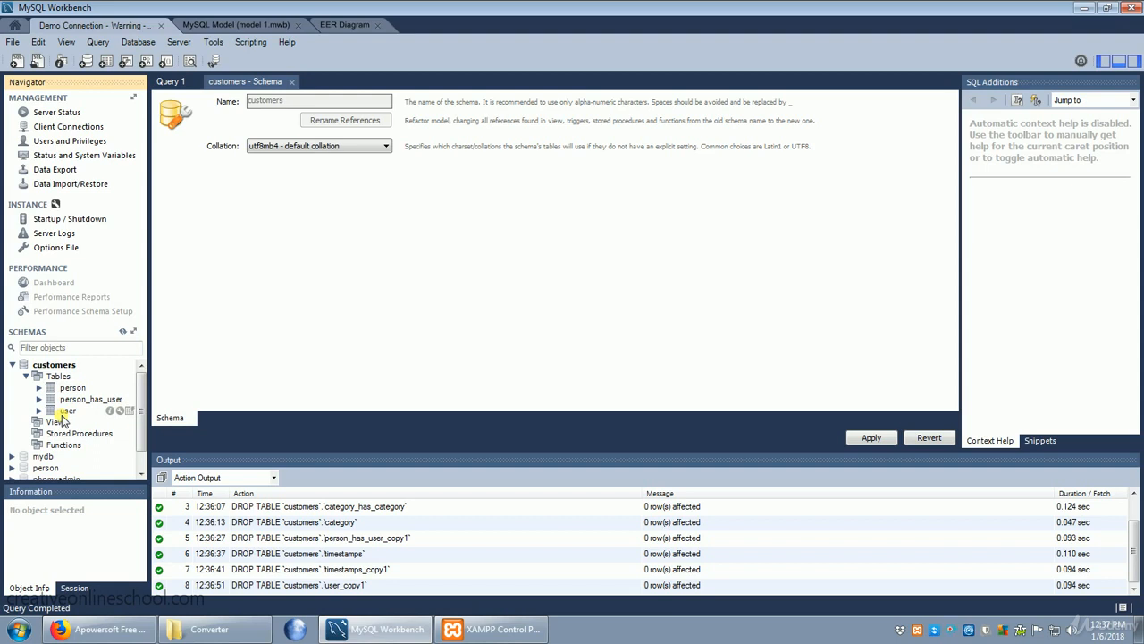
pyautogui.click(40, 387)
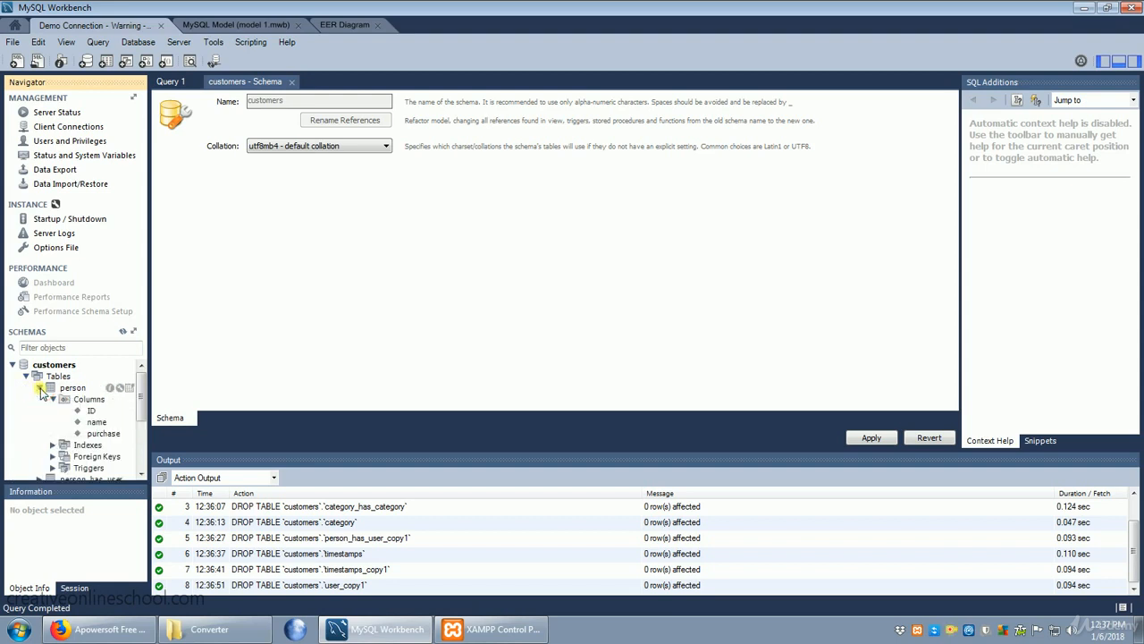